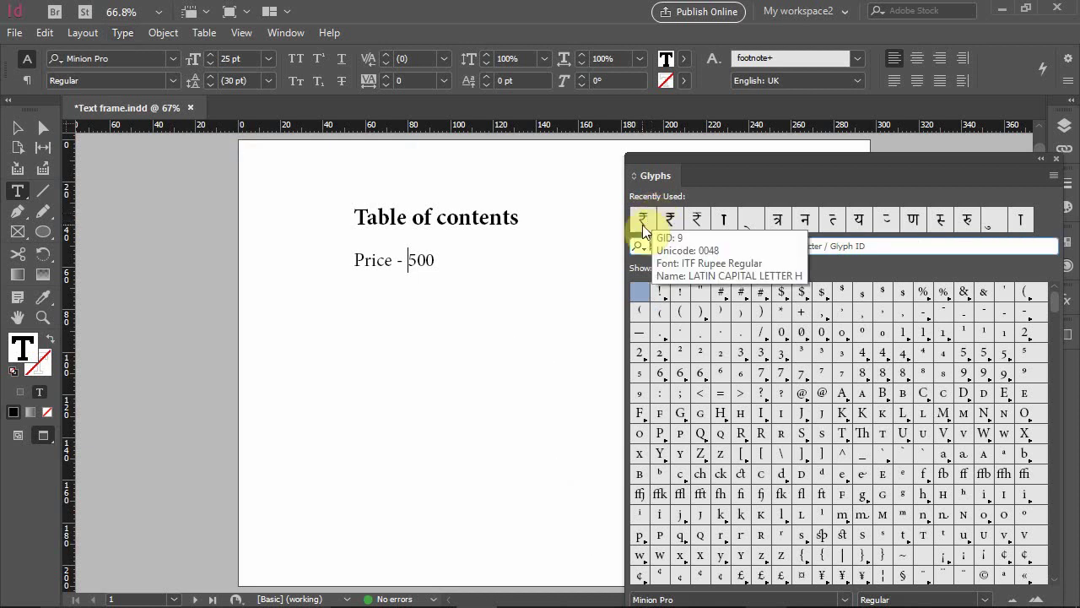
Insert the recently used ITF Rupee Regular rupee glyph before 500 and start a new line below the price.
{"action": "double_click", "coordinate": [642, 226]}
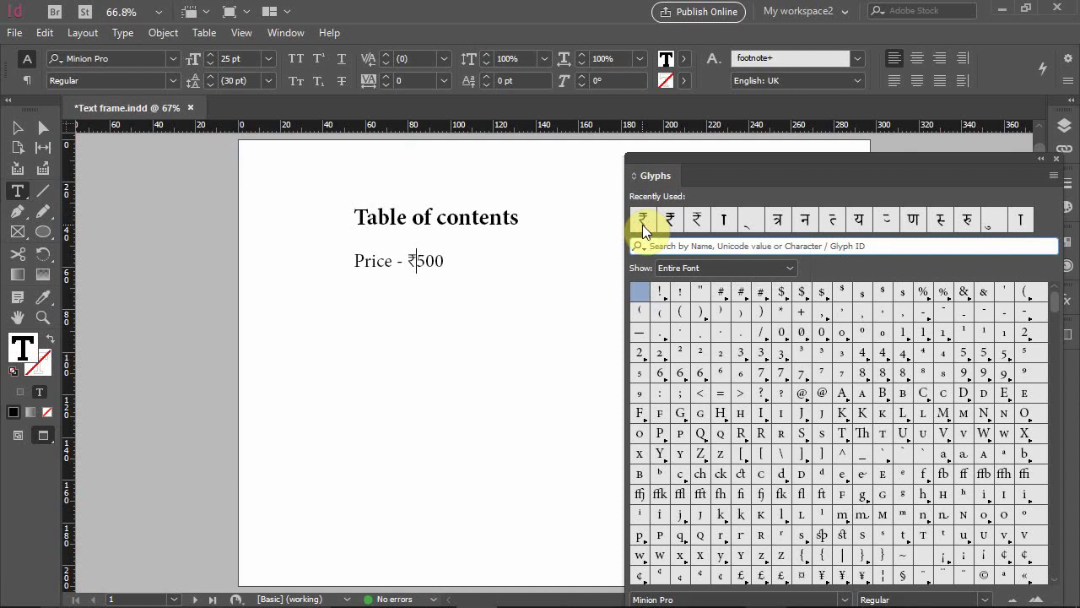
{"action": "left_click", "coordinate": [447, 261]}
{"action": "key", "text": "Return"}
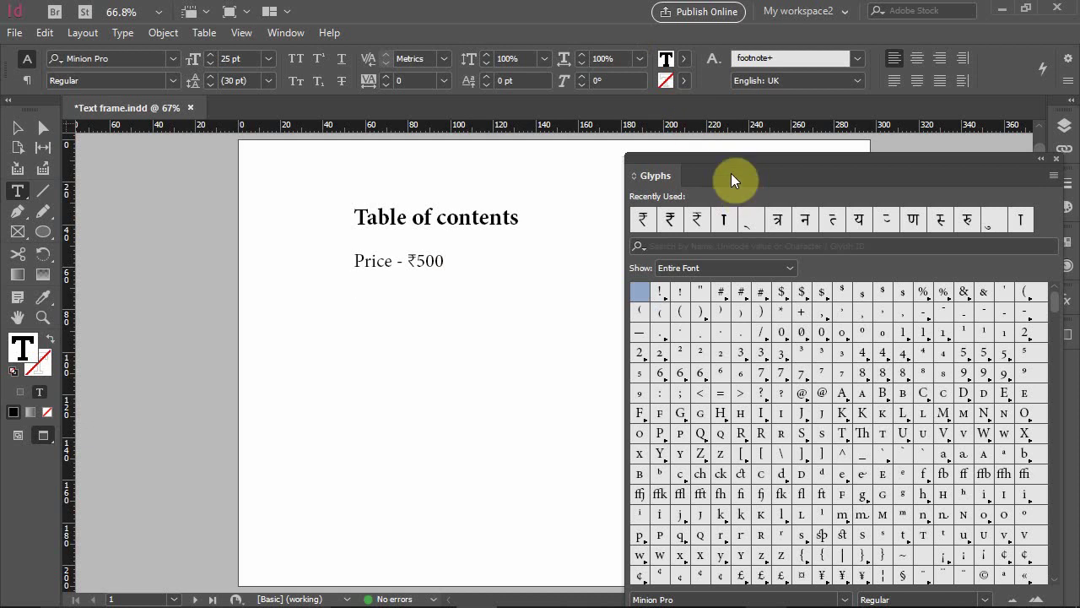
Find the copyright glyph by searching the glyphs for "copy" and insert it on the new line below the price.
{"action": "left_click_drag", "start_coordinate": [731, 175], "coordinate": [712, 121]}
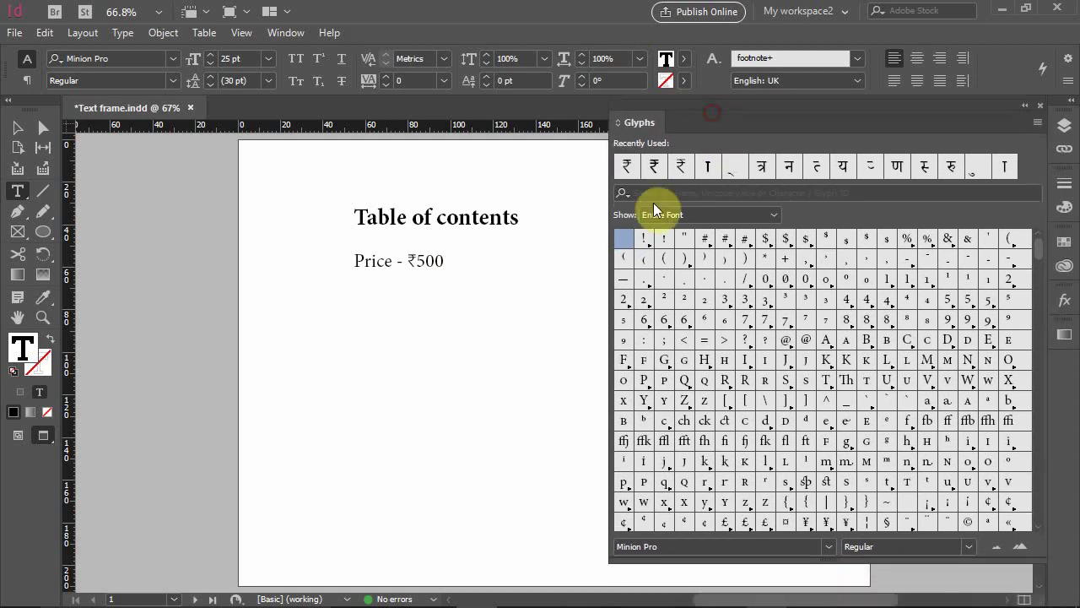
{"action": "left_click", "coordinate": [657, 192]}
{"action": "type", "text": "copy"}
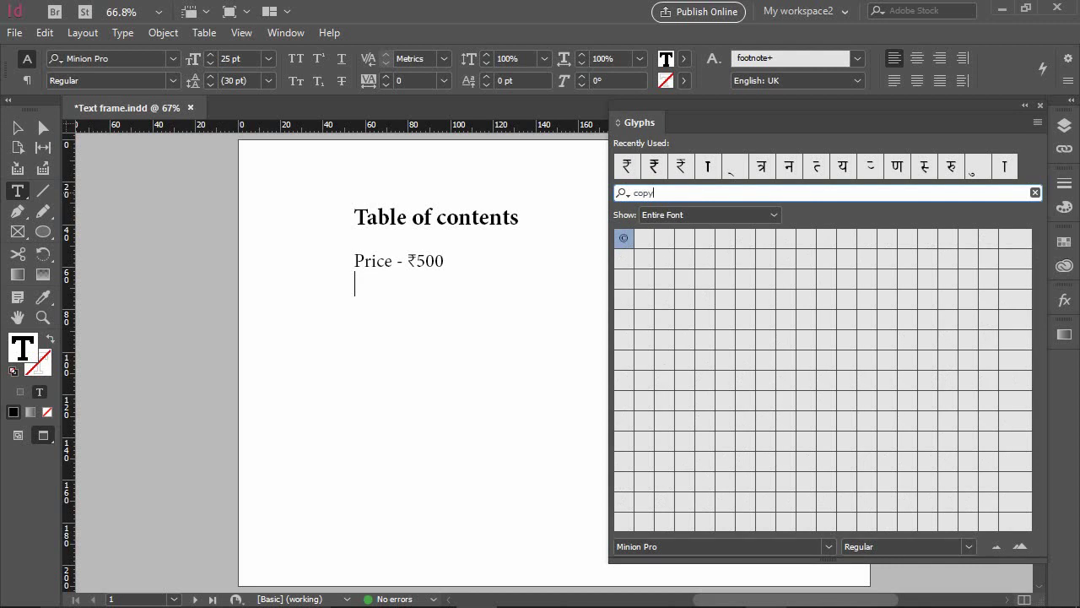
{"action": "double_click", "coordinate": [622, 240]}
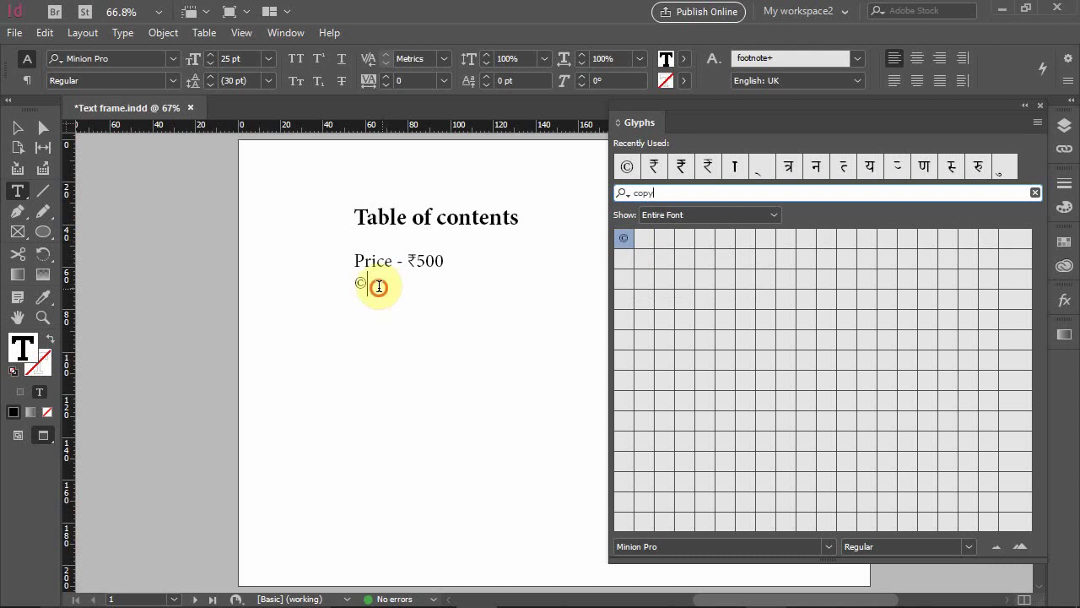
Increase the font size of the copyright symbol below the price to 43 pt.
{"action": "left_click_drag", "start_coordinate": [371, 283], "coordinate": [353, 282]}
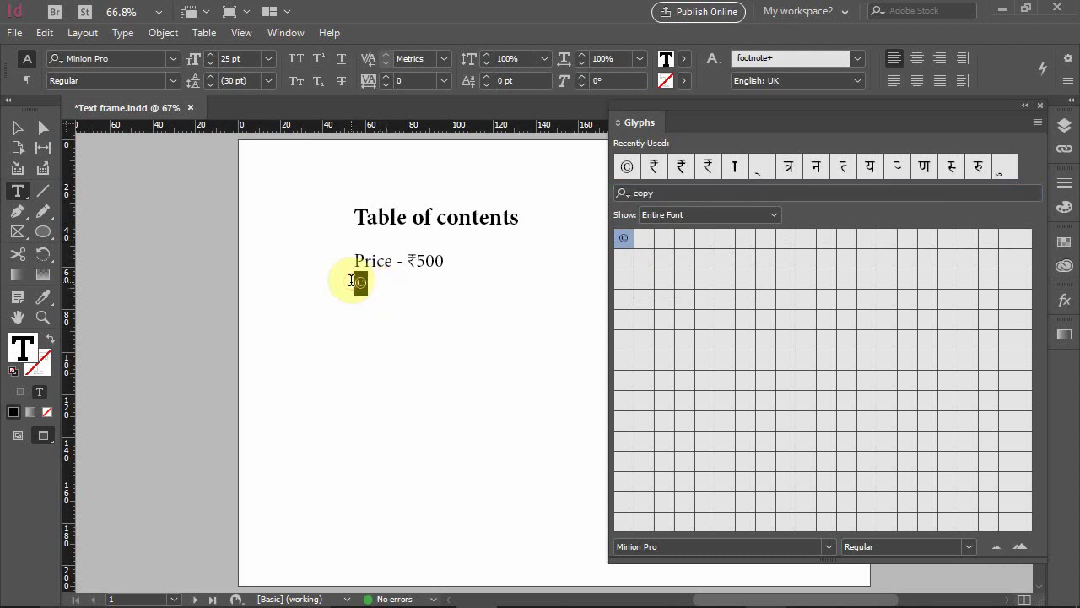
{"action": "left_click", "coordinate": [210, 54]}
{"action": "left_click", "coordinate": [209, 55]}
{"action": "left_click", "coordinate": [209, 55]}
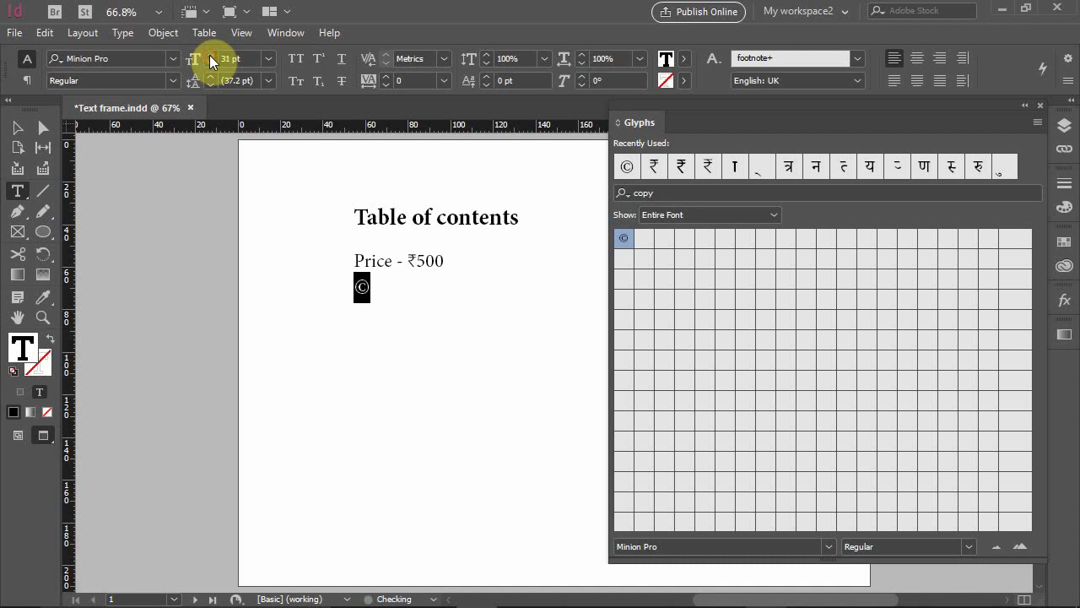
{"action": "left_click", "coordinate": [209, 55]}
{"action": "left_click", "coordinate": [210, 54]}
{"action": "left_click", "coordinate": [209, 55]}
{"action": "left_click", "coordinate": [209, 55]}
{"action": "left_click", "coordinate": [209, 55]}
{"action": "left_click", "coordinate": [209, 55]}
{"action": "left_click", "coordinate": [209, 55]}
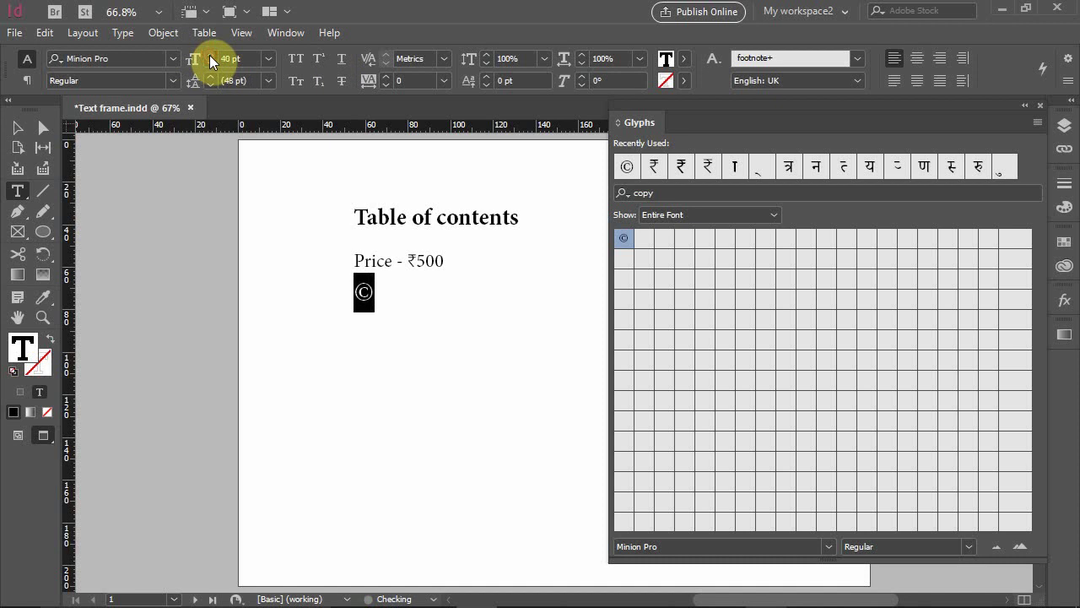
{"action": "left_click", "coordinate": [209, 55]}
{"action": "left_click", "coordinate": [209, 55]}
{"action": "left_click", "coordinate": [210, 55]}
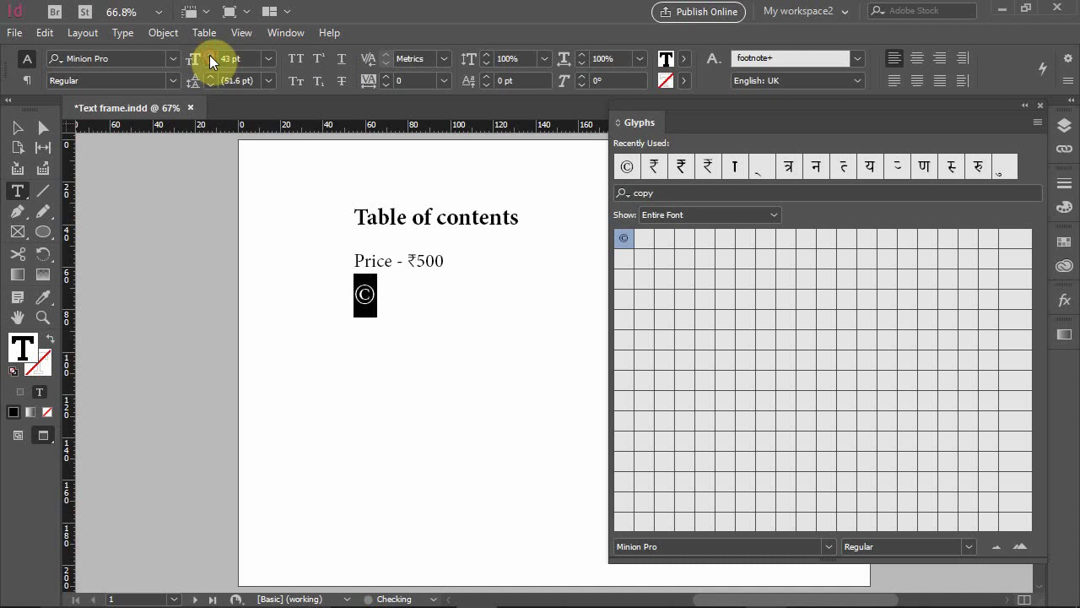
{"action": "left_click", "coordinate": [397, 301]}
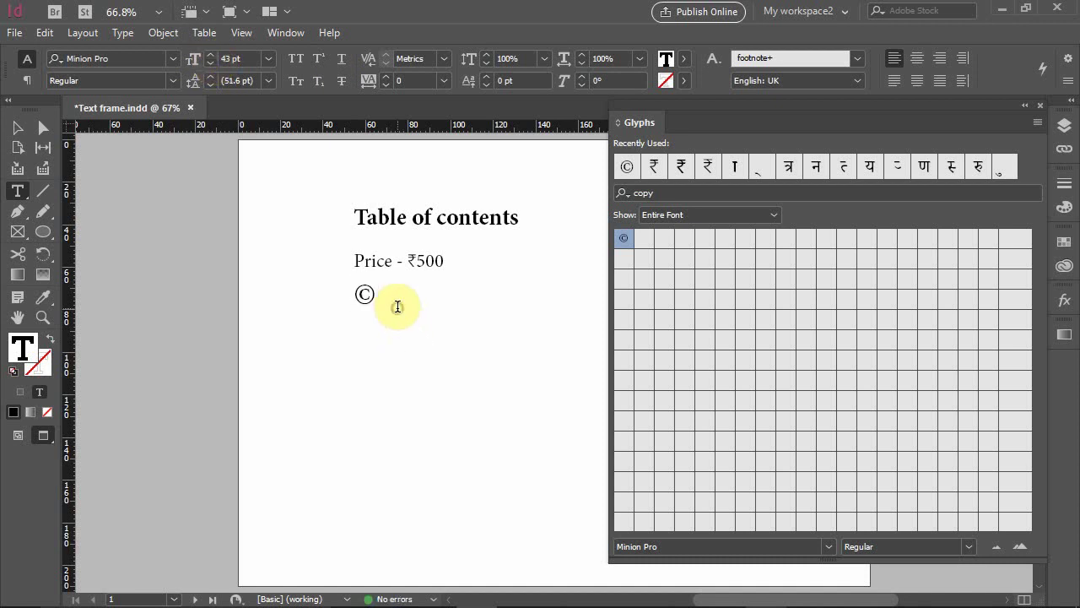
Switch the glyph font to Webdings and clear the glyph search so the whole font is listed.
{"action": "left_click", "coordinate": [665, 546]}
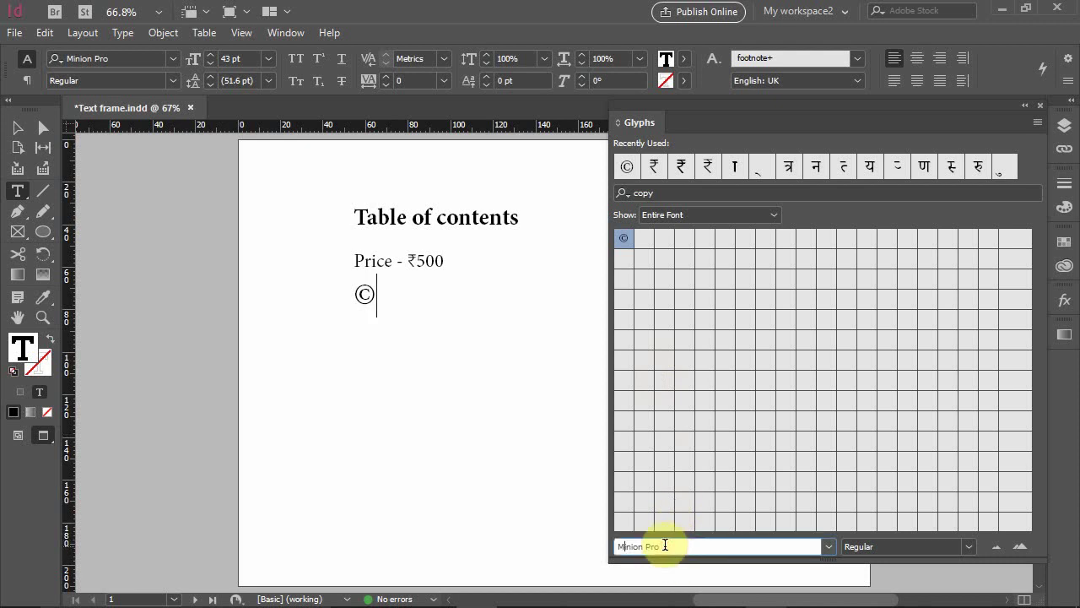
{"action": "type", "text": "Webdings"}
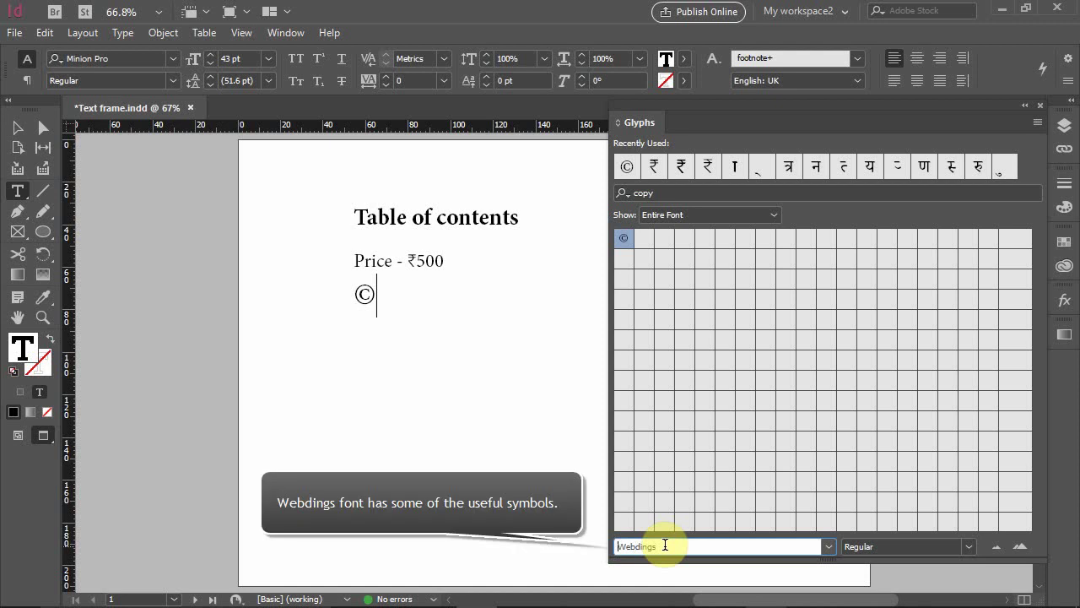
{"action": "key", "text": "Return"}
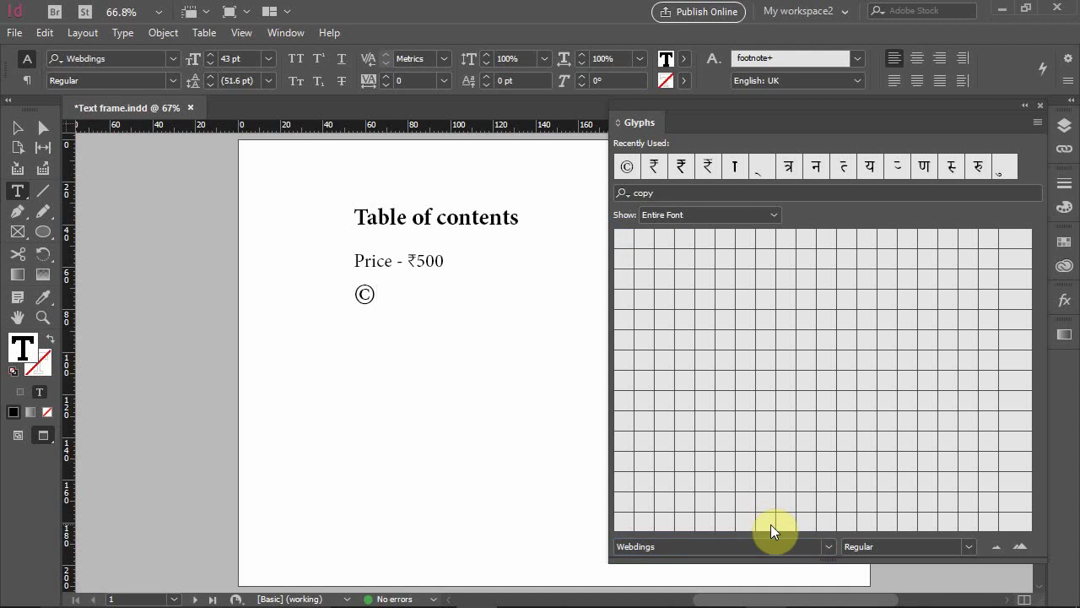
{"action": "left_click", "coordinate": [758, 187]}
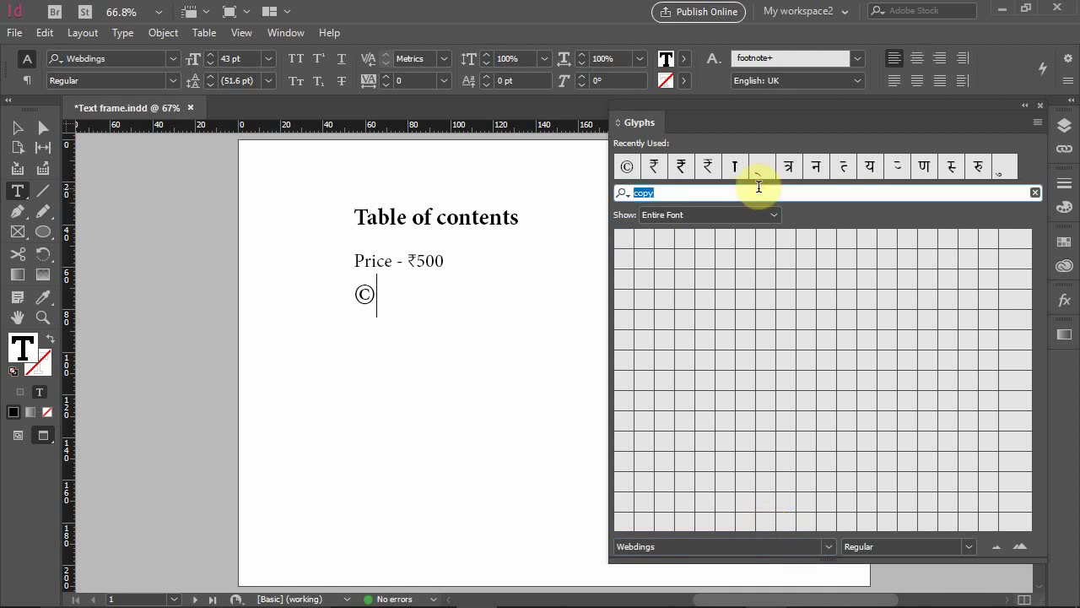
{"action": "key", "text": "BackSpace"}
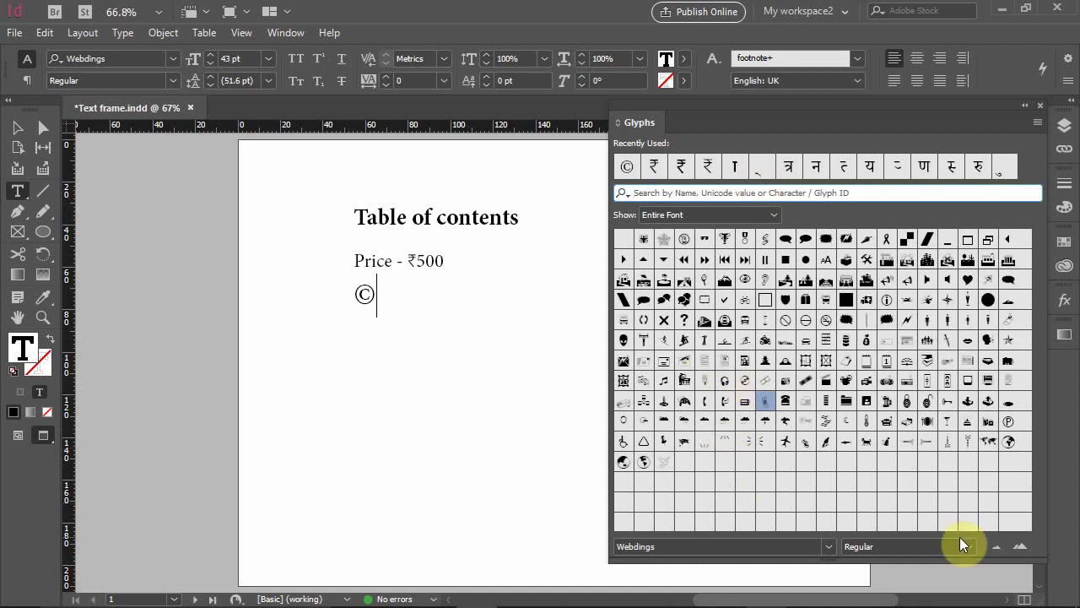
Enlarge the glyph previews and insert the Webdings mobile phone symbol after the copyright symbol.
{"action": "left_click", "coordinate": [1020, 548]}
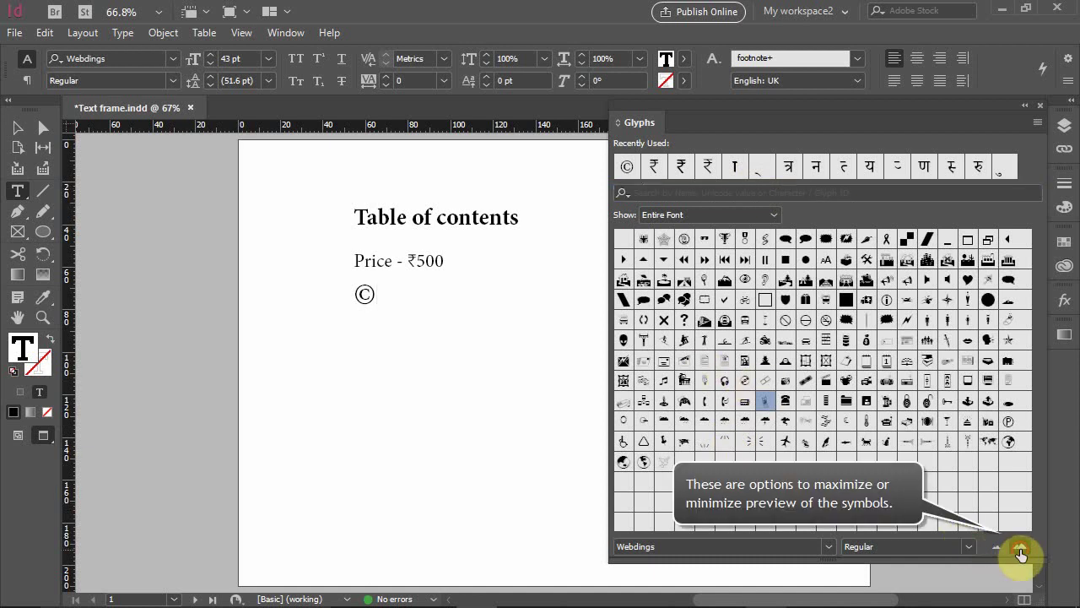
{"action": "left_click", "coordinate": [1020, 549]}
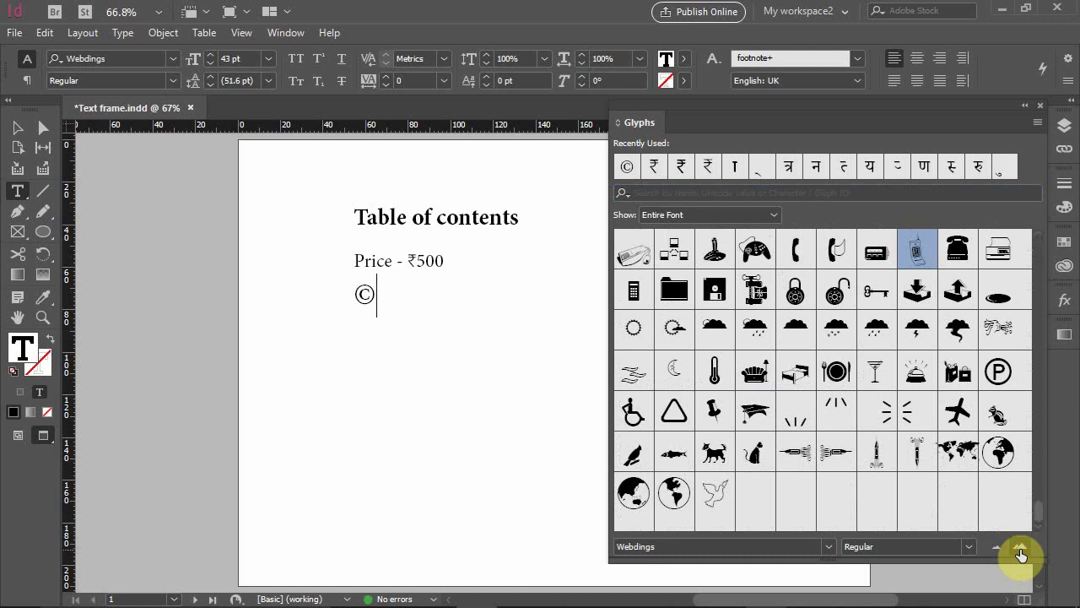
{"action": "left_click", "coordinate": [1020, 549]}
{"action": "left_click", "coordinate": [1020, 549]}
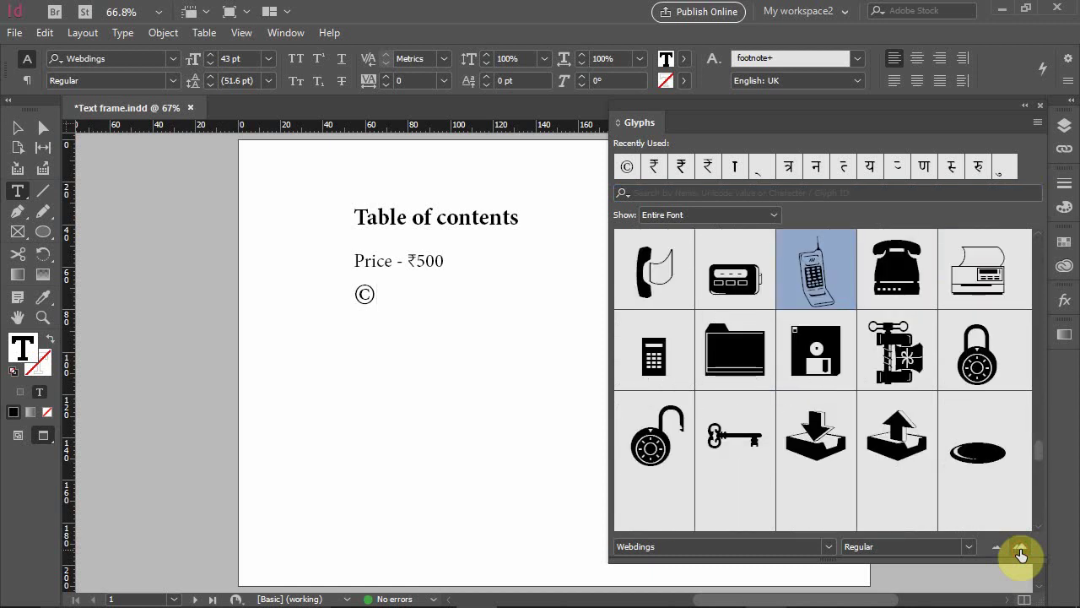
{"action": "double_click", "coordinate": [819, 281]}
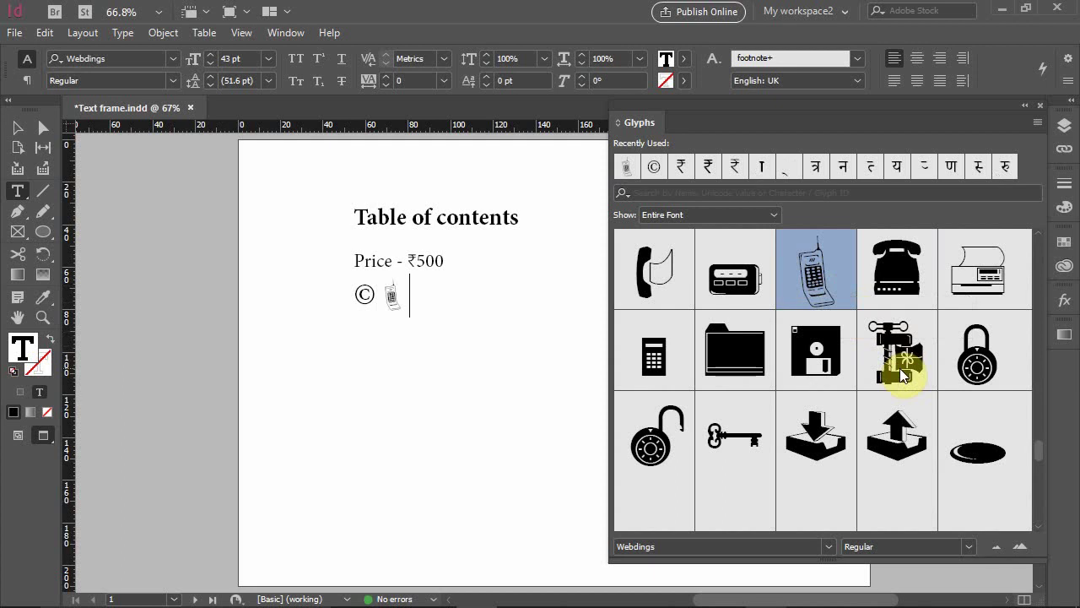
Insert the Webdings pushpin symbol after the mobile phone symbol.
{"action": "scroll", "coordinate": [901, 374], "scroll_direction": "down", "scroll_amount": 1}
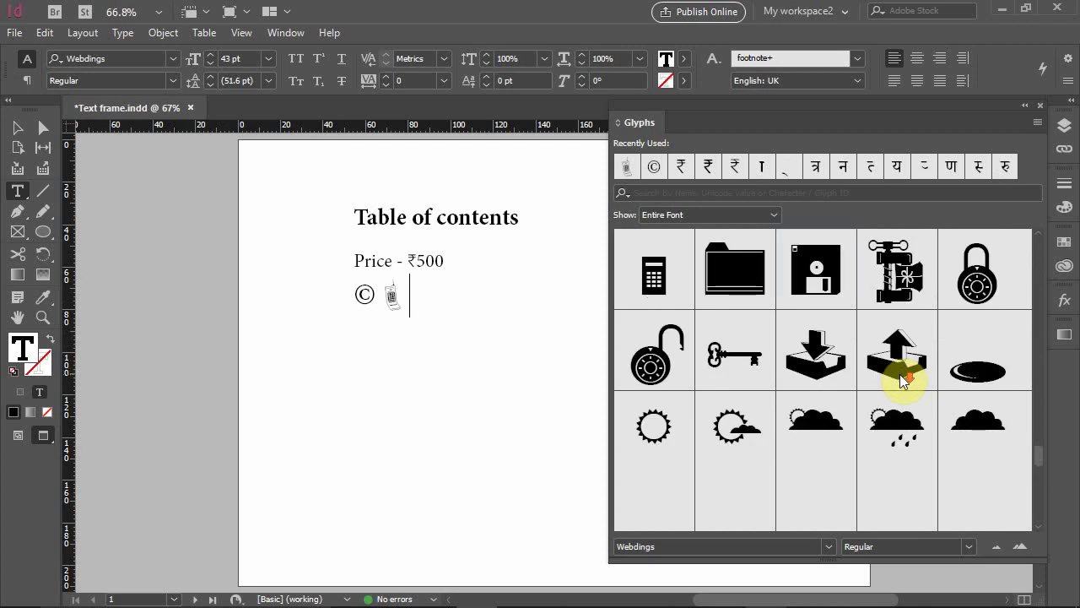
{"action": "scroll", "coordinate": [899, 376], "scroll_direction": "down", "scroll_amount": 2}
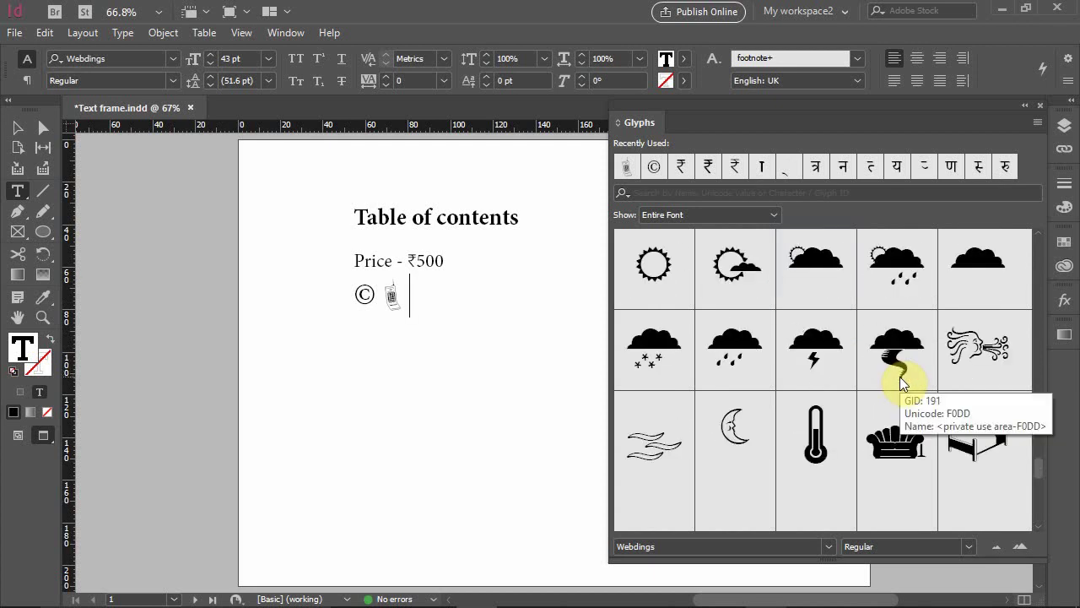
{"action": "scroll", "coordinate": [899, 376], "scroll_direction": "down", "scroll_amount": 2}
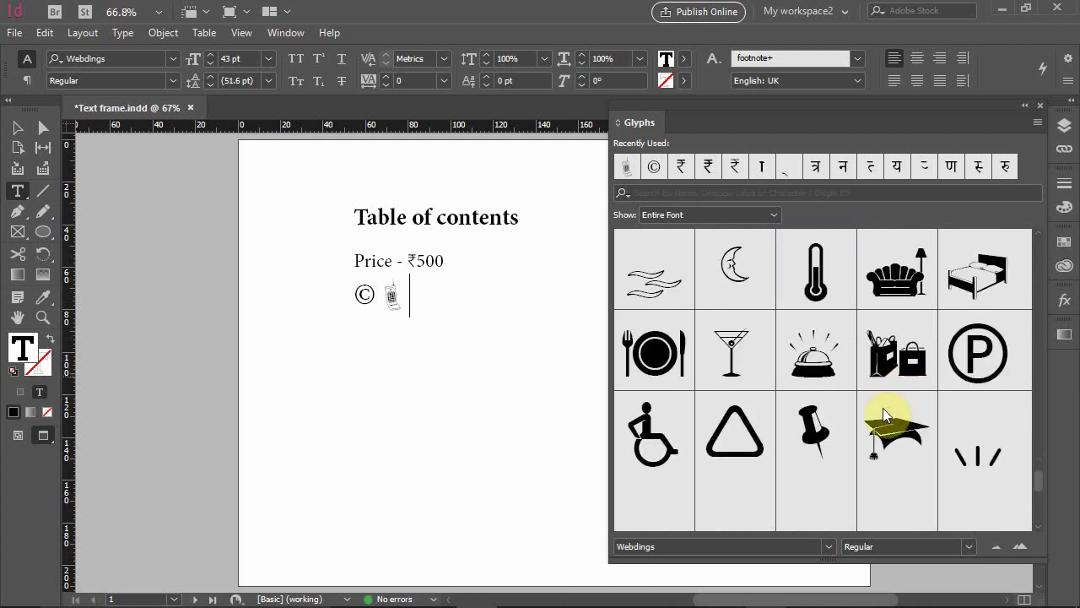
{"action": "left_click", "coordinate": [796, 432]}
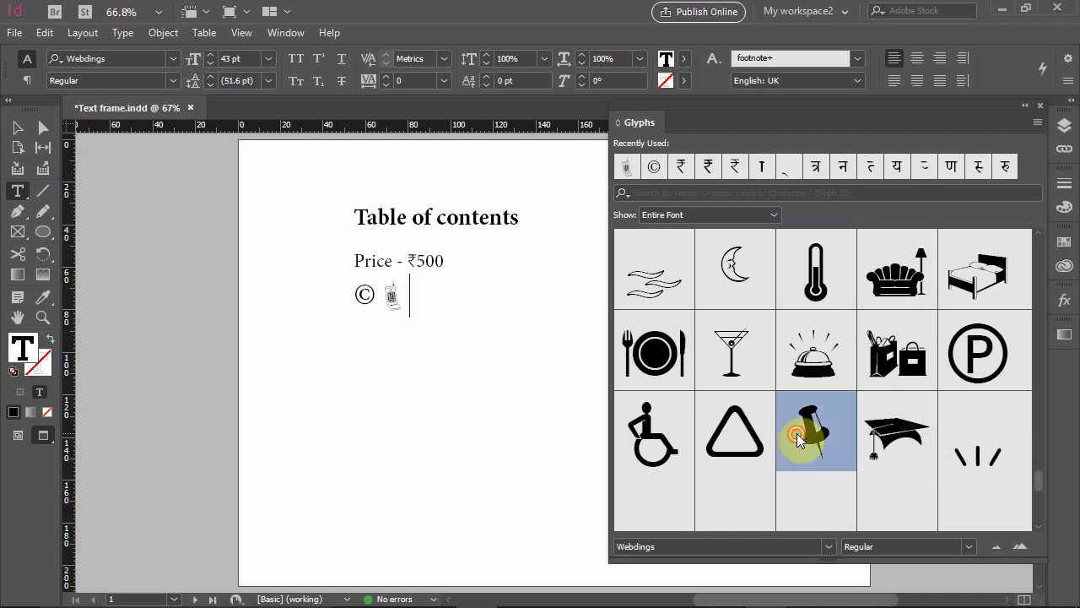
{"action": "double_click", "coordinate": [797, 433]}
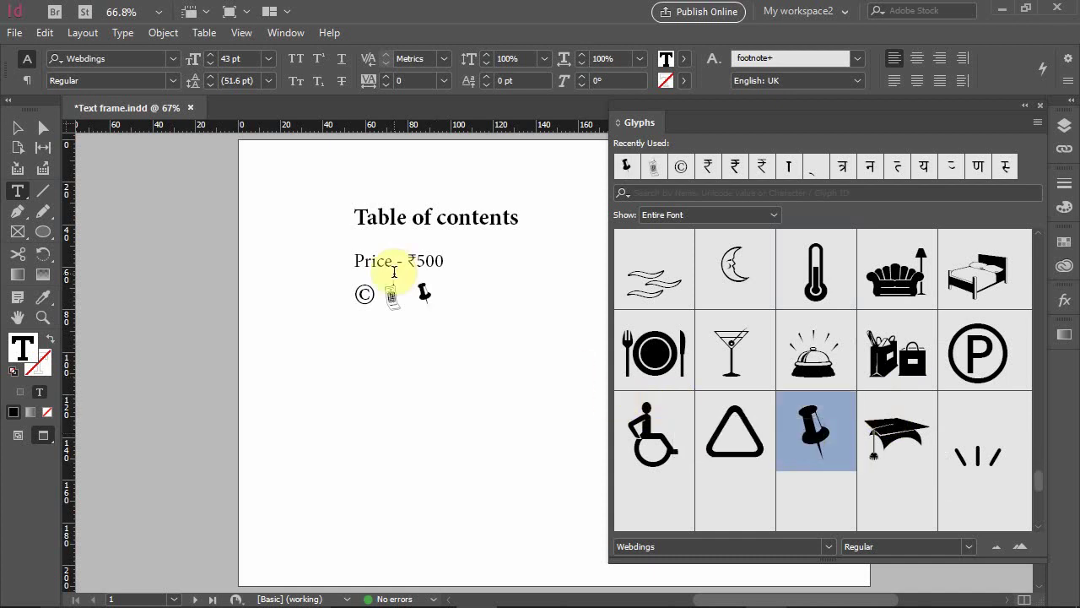
Increase the font size of the pushpin symbol to 59 pt.
{"action": "left_click_drag", "start_coordinate": [409, 291], "coordinate": [446, 295]}
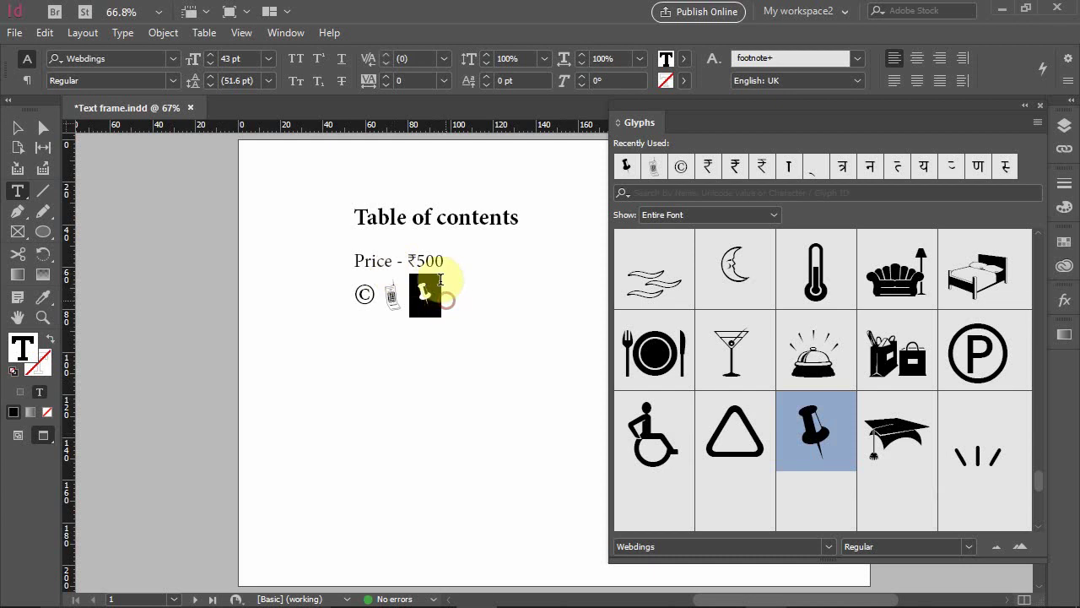
{"action": "left_click", "coordinate": [210, 55]}
{"action": "left_click", "coordinate": [210, 54]}
{"action": "left_click", "coordinate": [210, 55]}
{"action": "left_click", "coordinate": [210, 55]}
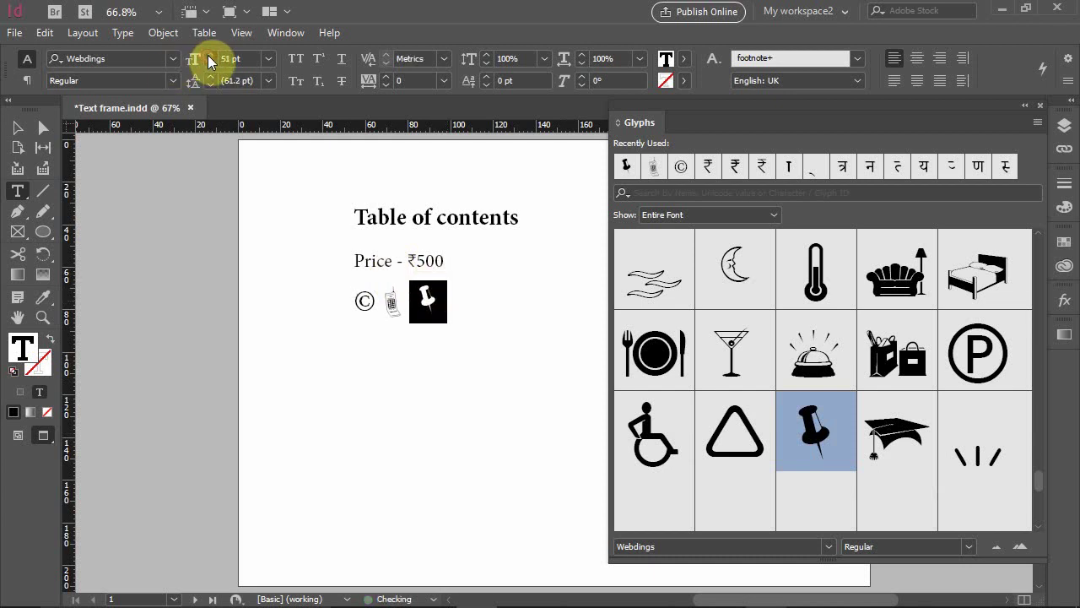
{"action": "left_click", "coordinate": [210, 55]}
{"action": "left_click", "coordinate": [210, 55]}
{"action": "left_click", "coordinate": [210, 54]}
{"action": "left_click", "coordinate": [210, 55]}
{"action": "left_click", "coordinate": [210, 55]}
{"action": "left_click", "coordinate": [210, 55]}
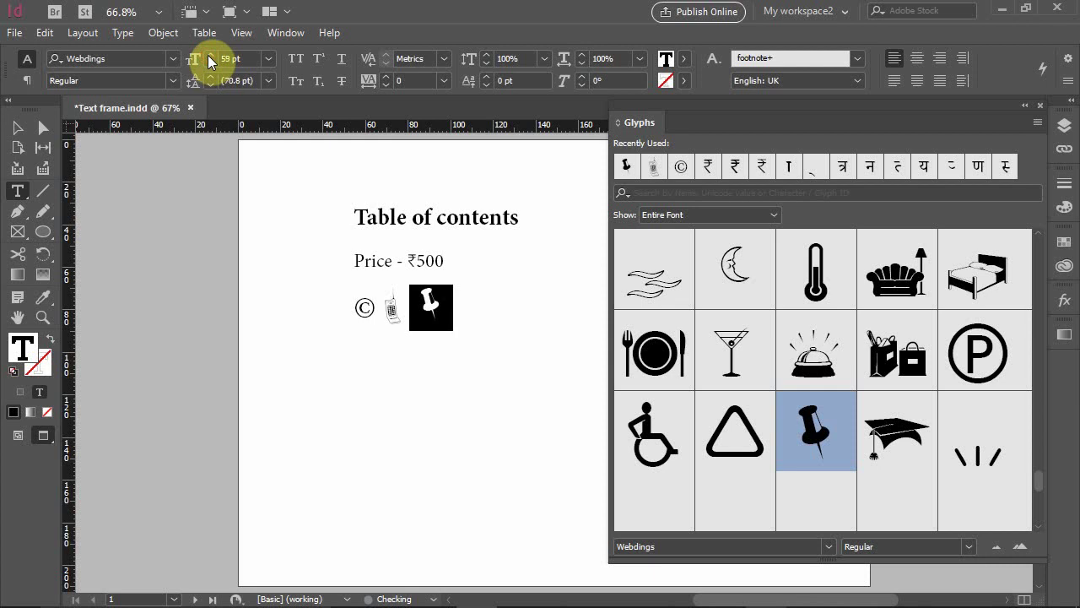
{"action": "left_click", "coordinate": [496, 317]}
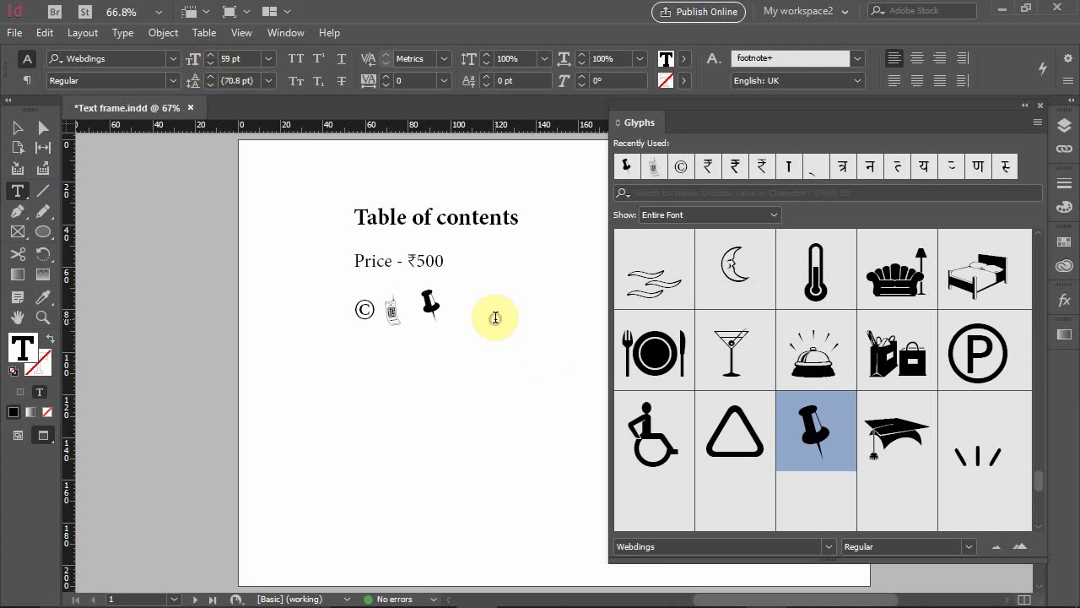
Insert the Webdings globe symbol showing the Americas after the pushpin.
{"action": "scroll", "coordinate": [812, 397], "scroll_direction": "down", "scroll_amount": 2}
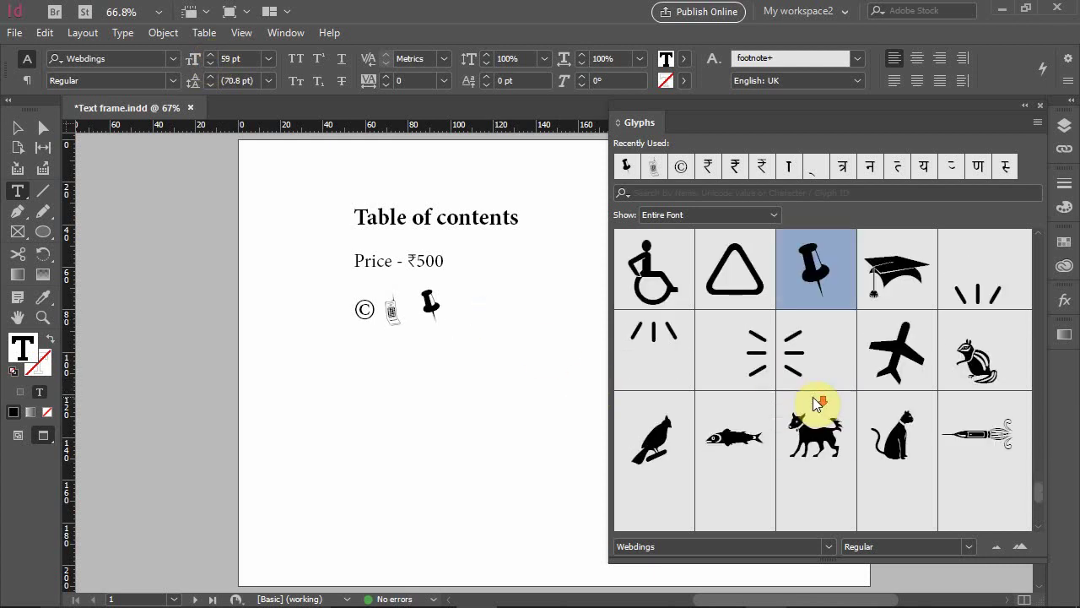
{"action": "scroll", "coordinate": [816, 403], "scroll_direction": "down", "scroll_amount": 1}
{"action": "scroll", "coordinate": [816, 403], "scroll_direction": "down", "scroll_amount": 1}
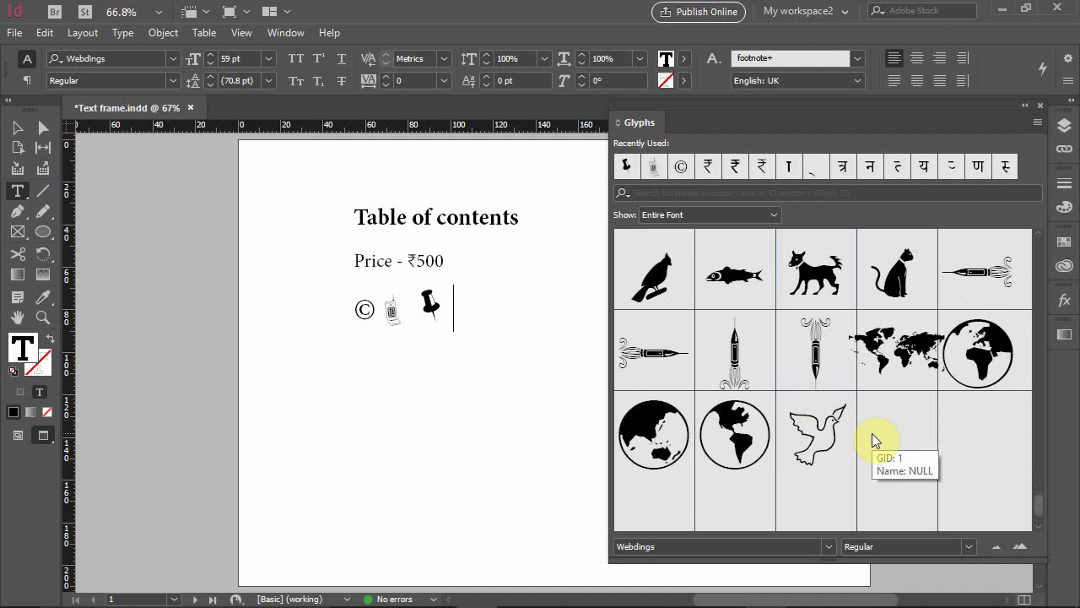
{"action": "double_click", "coordinate": [741, 442]}
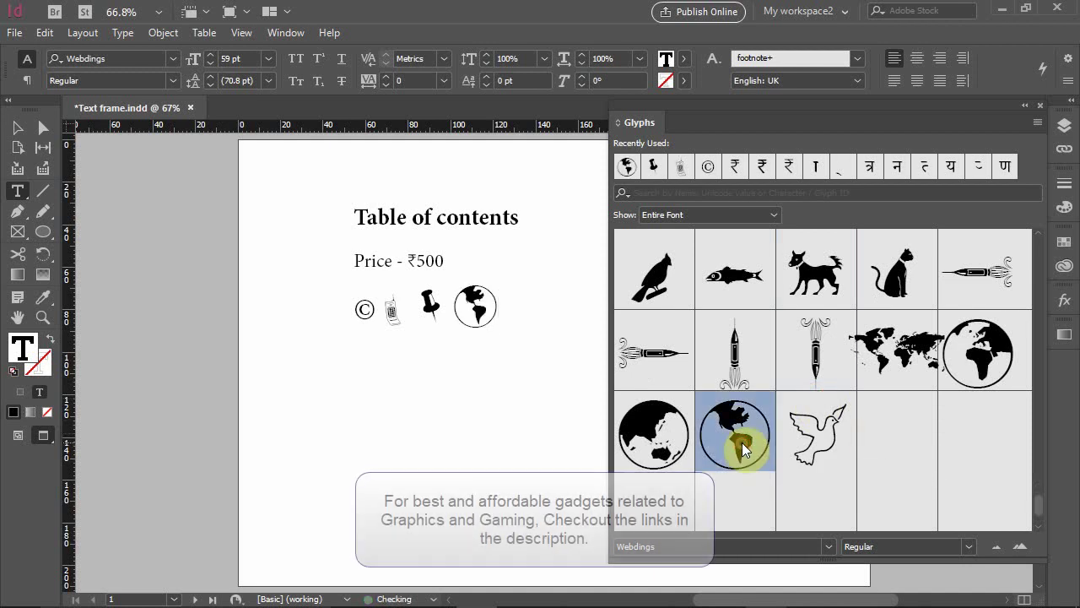
{"action": "scroll", "coordinate": [866, 460], "scroll_direction": "up", "scroll_amount": 5}
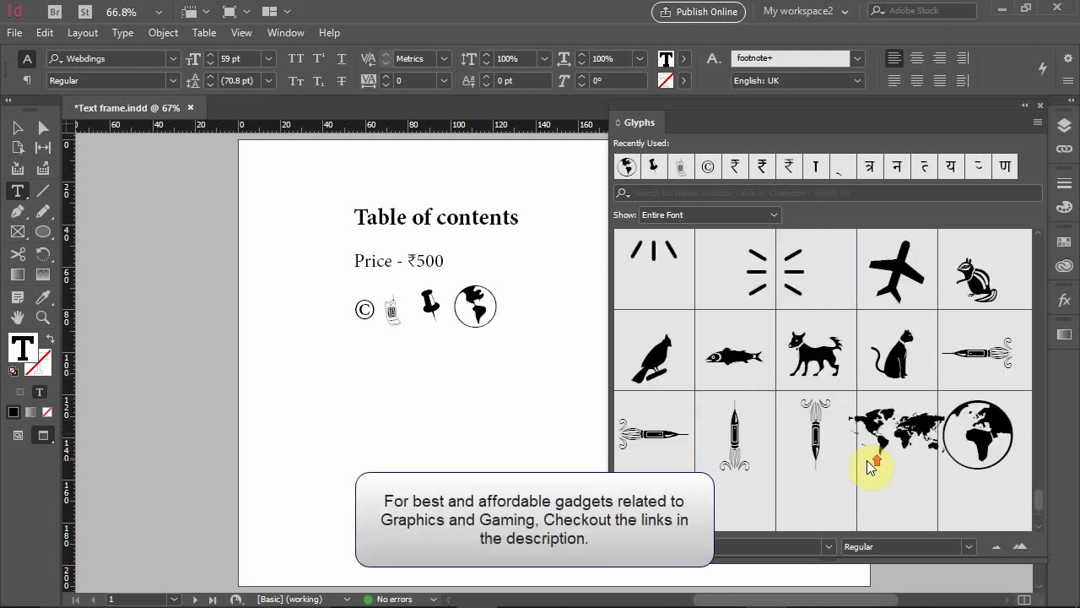
{"action": "scroll", "coordinate": [866, 459], "scroll_direction": "up", "scroll_amount": 10}
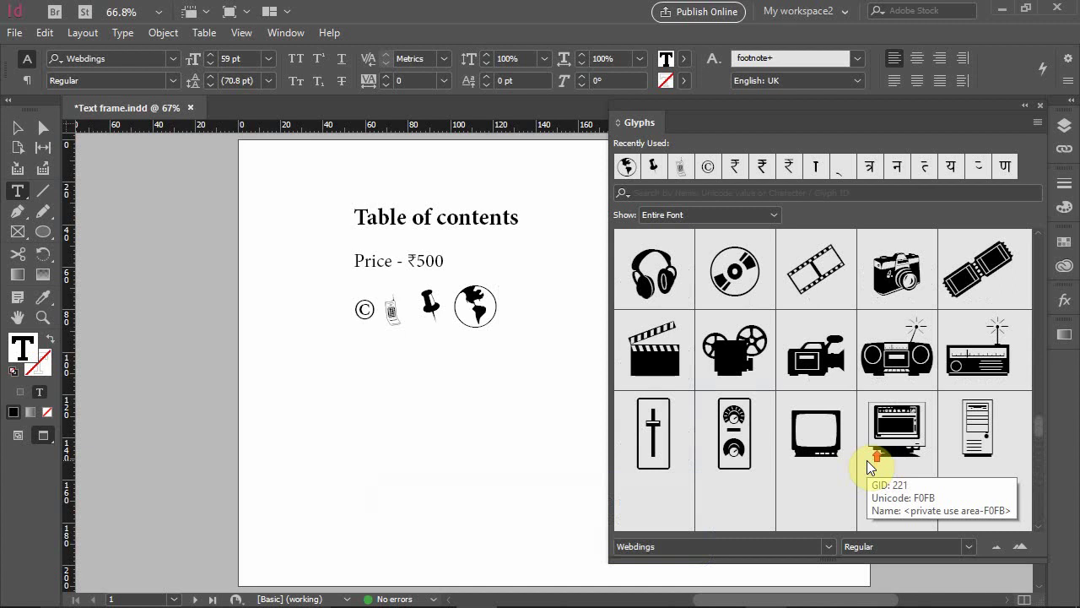
{"action": "scroll", "coordinate": [866, 460], "scroll_direction": "up", "scroll_amount": 7}
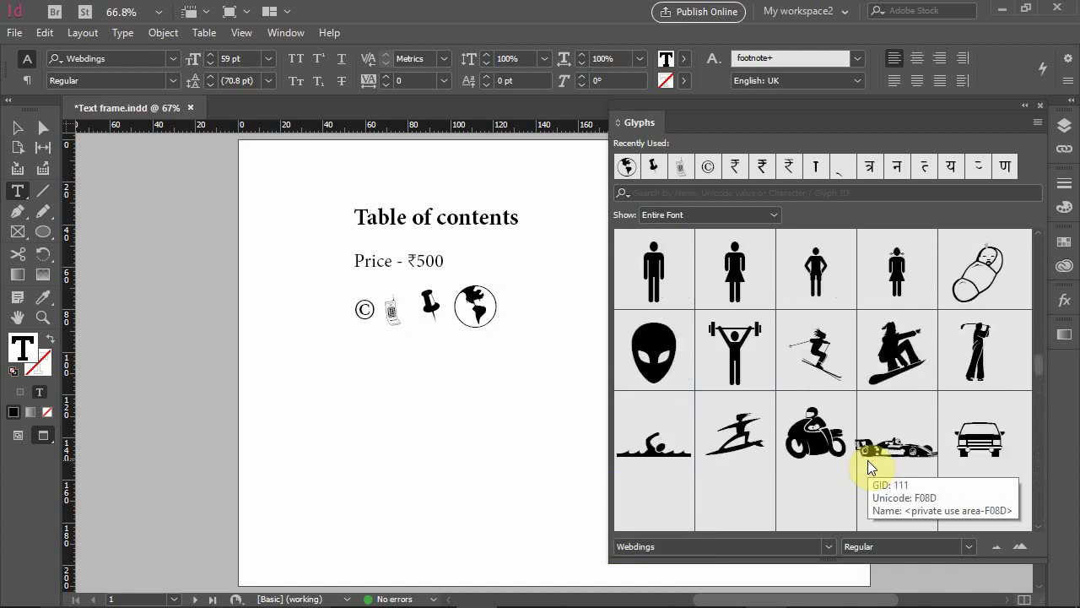
{"action": "scroll", "coordinate": [869, 464], "scroll_direction": "up", "scroll_amount": 1}
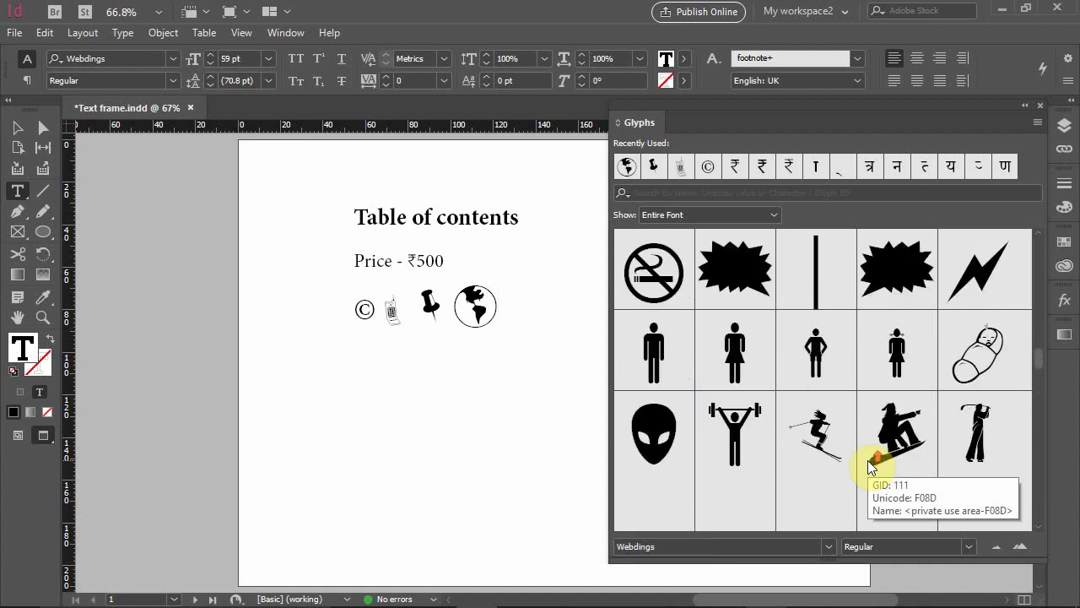
Insert the Webdings man and woman symbols after the globe in the text frame.
{"action": "double_click", "coordinate": [635, 346]}
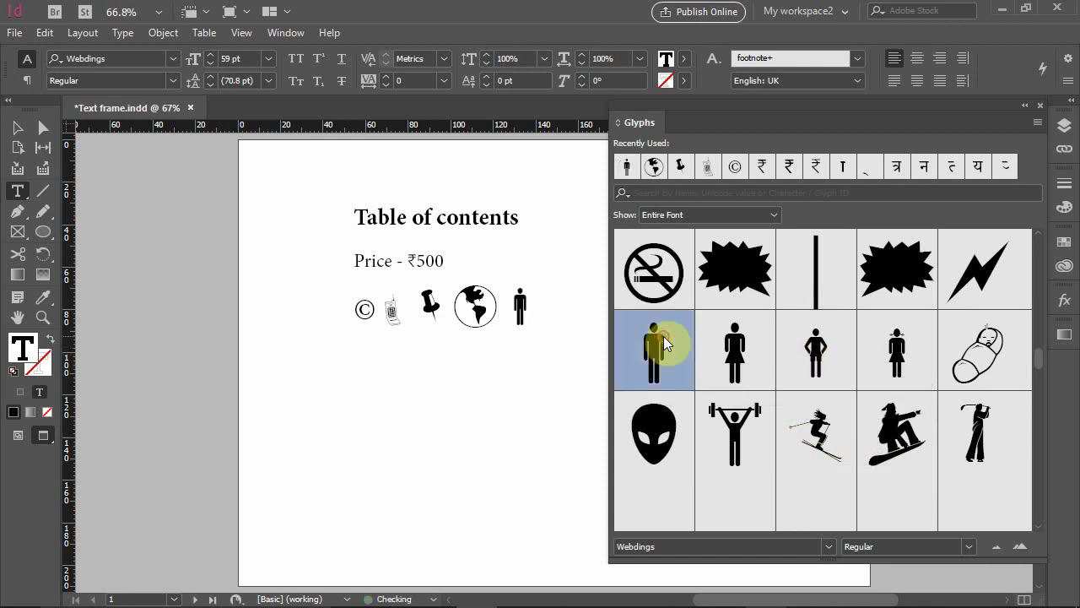
{"action": "left_click", "coordinate": [706, 338]}
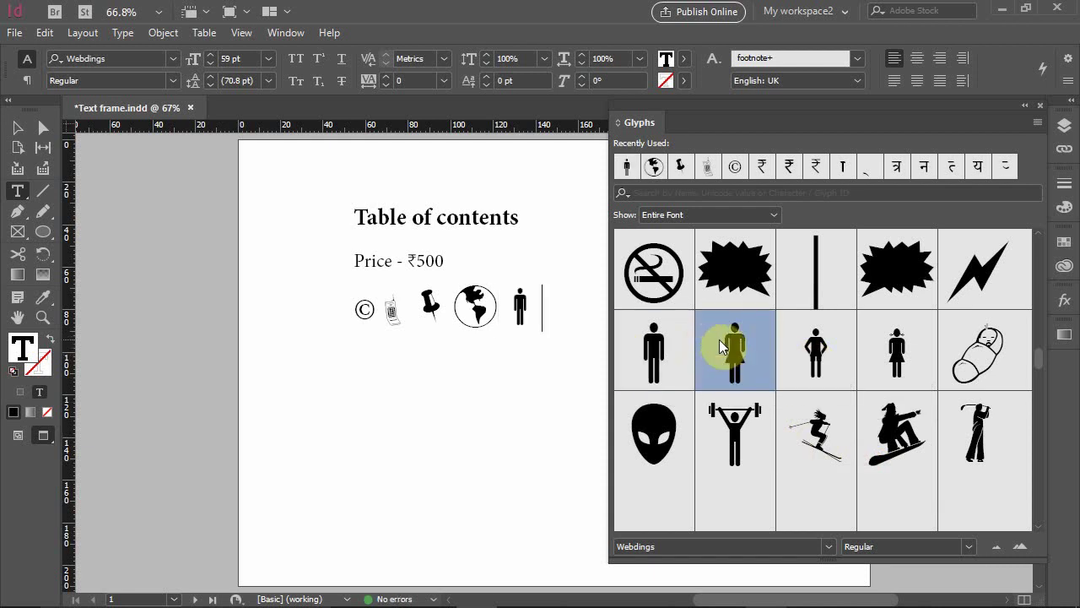
{"action": "double_click", "coordinate": [719, 346]}
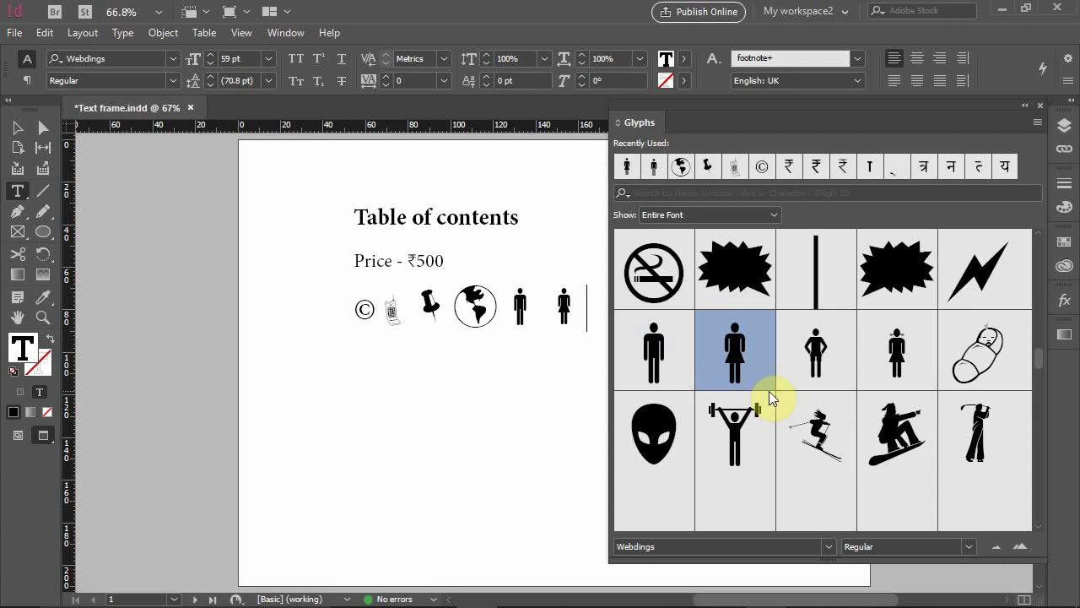
Insert the Webdings ambulance symbol with the cross after the woman symbol.
{"action": "scroll", "coordinate": [771, 397], "scroll_direction": "up", "scroll_amount": 1}
{"action": "scroll", "coordinate": [768, 393], "scroll_direction": "up", "scroll_amount": 1}
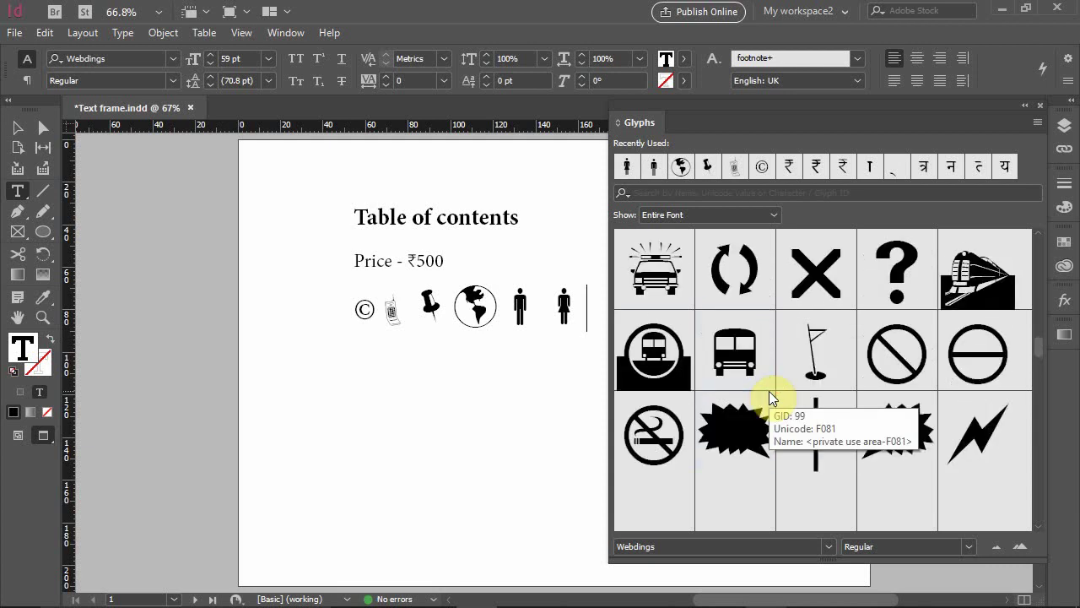
{"action": "scroll", "coordinate": [769, 392], "scroll_direction": "up", "scroll_amount": 1}
{"action": "scroll", "coordinate": [769, 396], "scroll_direction": "up", "scroll_amount": 1}
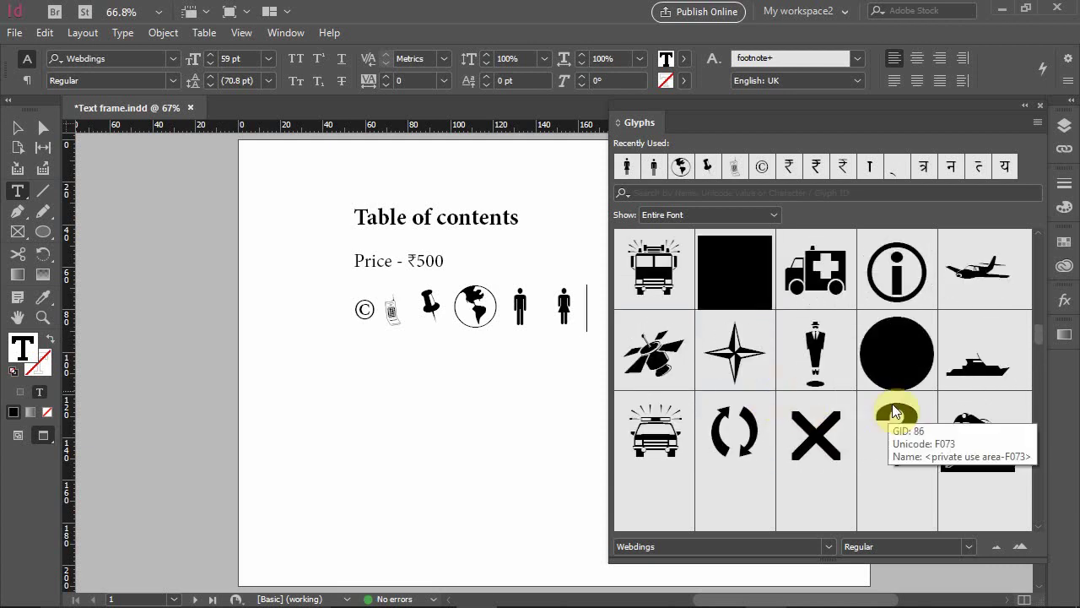
{"action": "double_click", "coordinate": [811, 276]}
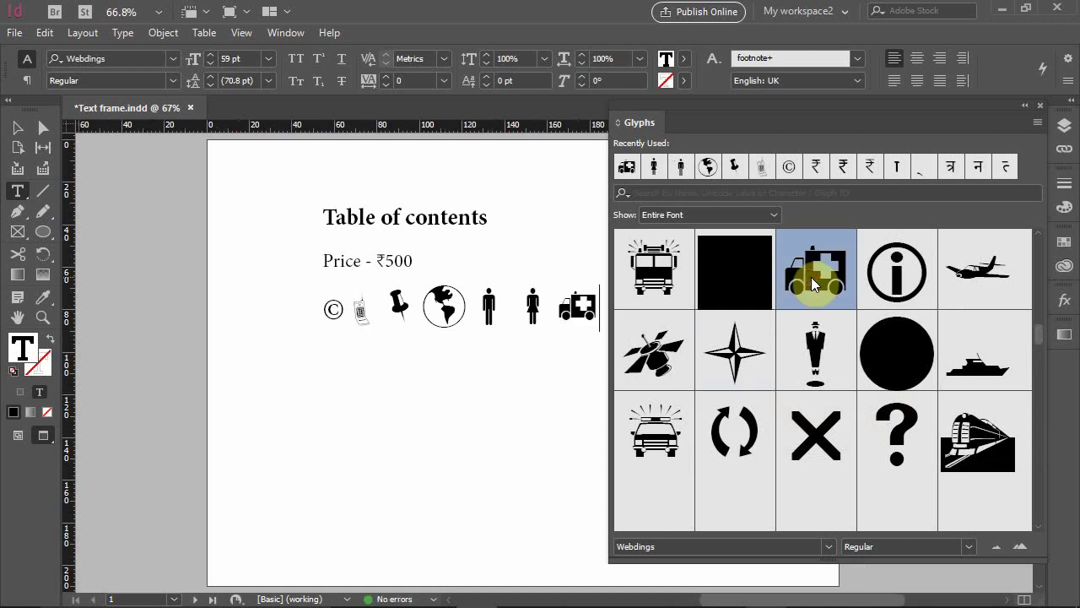
{"action": "scroll", "coordinate": [821, 397], "scroll_direction": "up", "scroll_amount": 2}
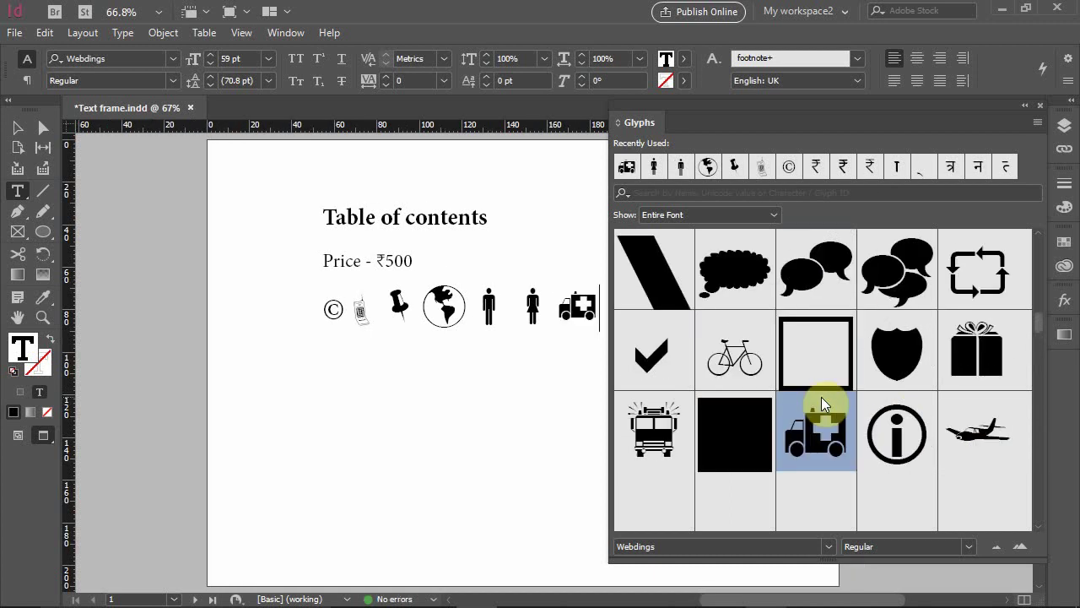
Hide the recently used glyphs with the Glyphs panel's Hide Options setting and collapse the panel.
{"action": "left_click", "coordinate": [1034, 124]}
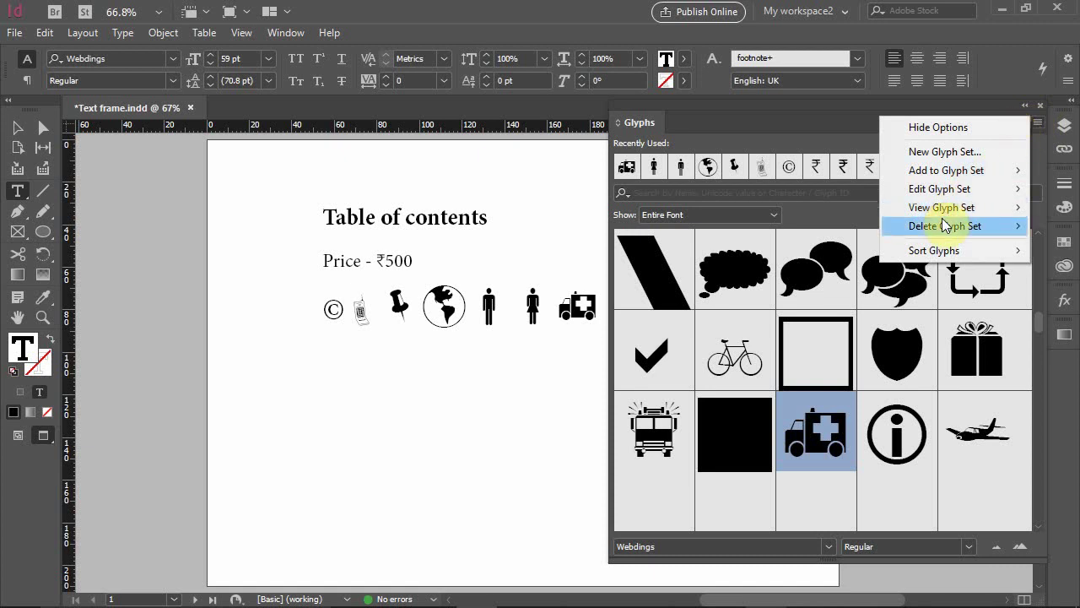
{"action": "mouse_move", "coordinate": [945, 225]}
{"action": "left_click", "coordinate": [940, 126]}
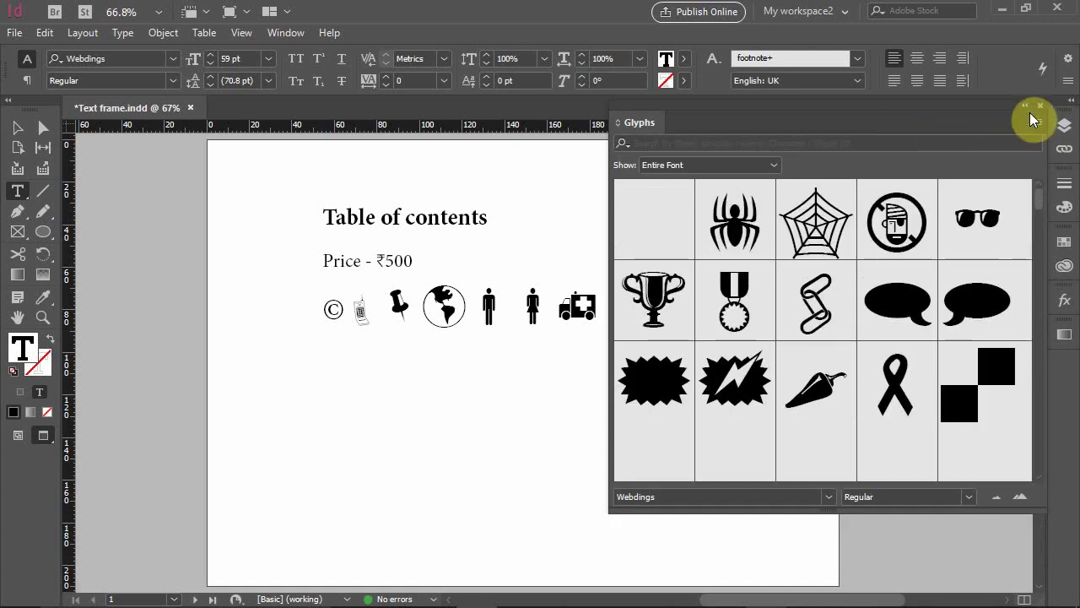
{"action": "left_click", "coordinate": [1025, 106]}
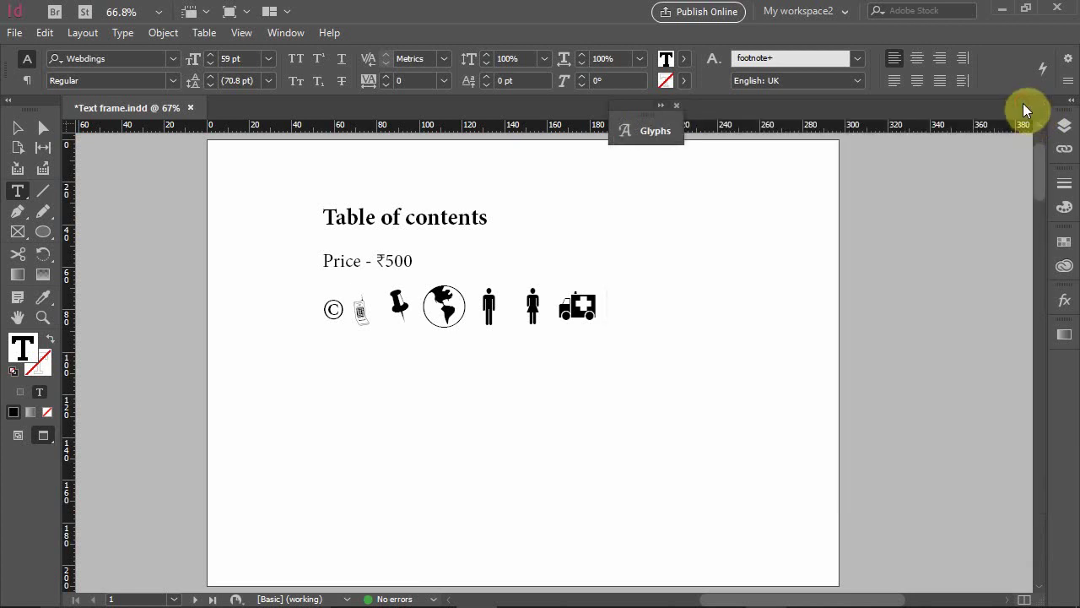
{"action": "left_click", "coordinate": [685, 62]}
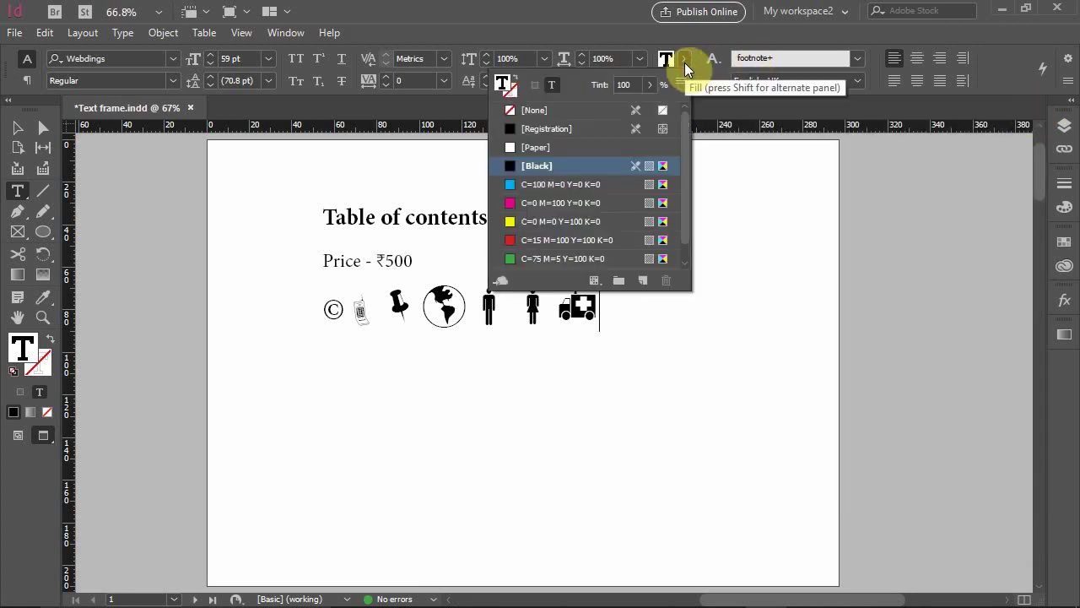
{"action": "left_click", "coordinate": [587, 185]}
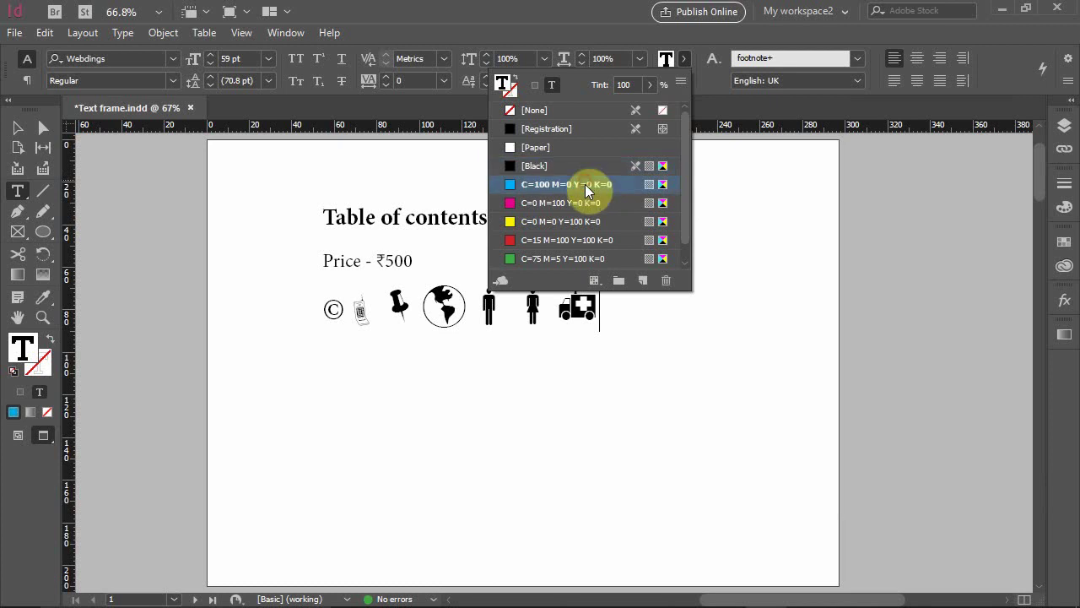
{"action": "left_click", "coordinate": [556, 308]}
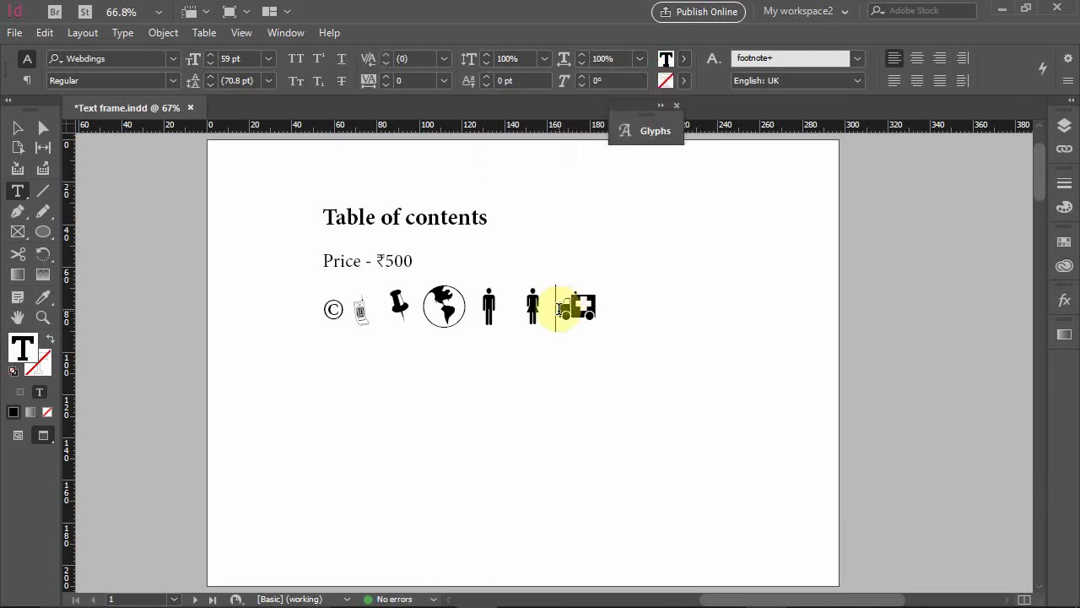
Select only the ambulance symbol and fill it with the red swatch C=15 M=100 Y=100 K=0.
{"action": "key", "text": "ctrl+equal"}
{"action": "key", "text": "ctrl+equal"}
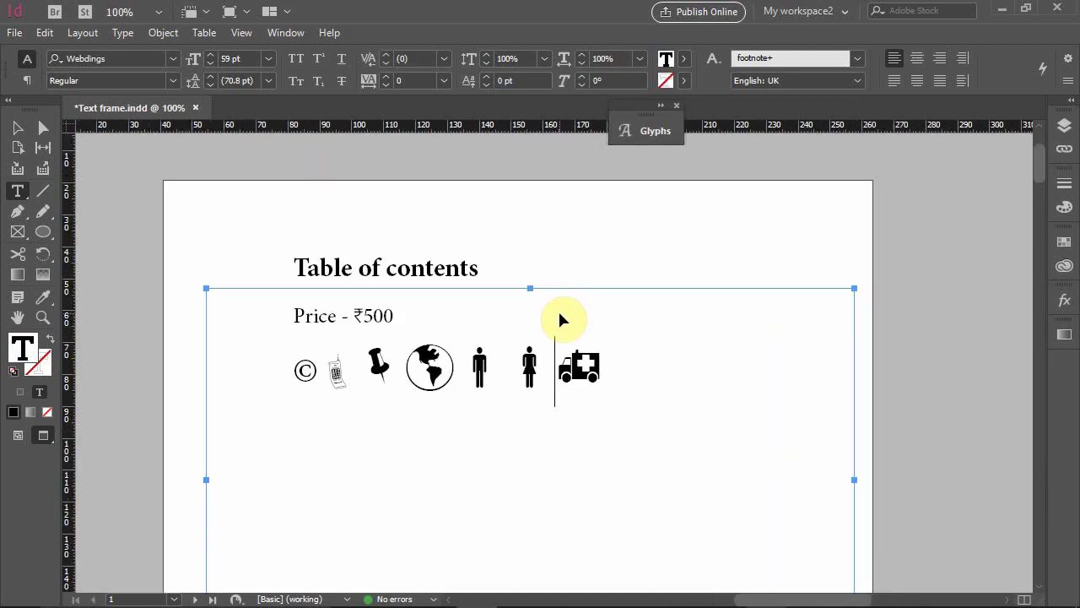
{"action": "key", "text": "ctrl+equal"}
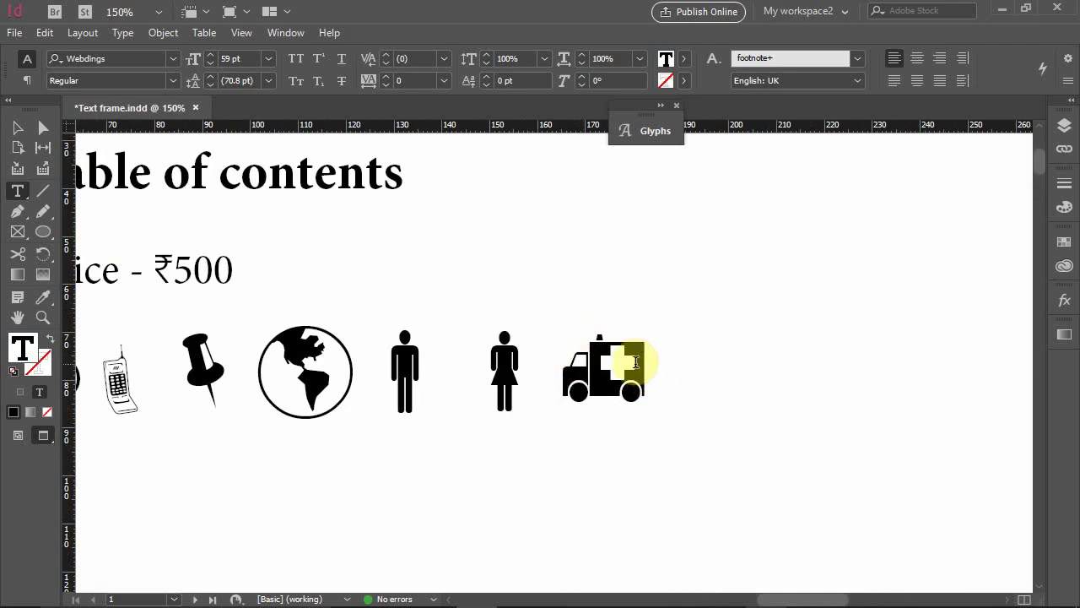
{"action": "double_click", "coordinate": [549, 357]}
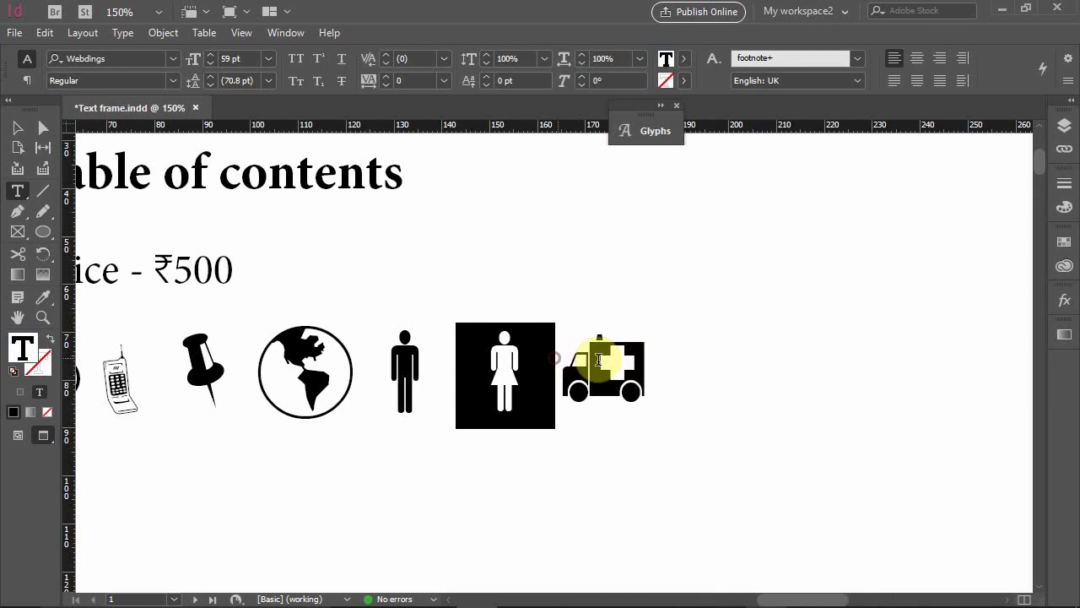
{"action": "left_click", "coordinate": [569, 359]}
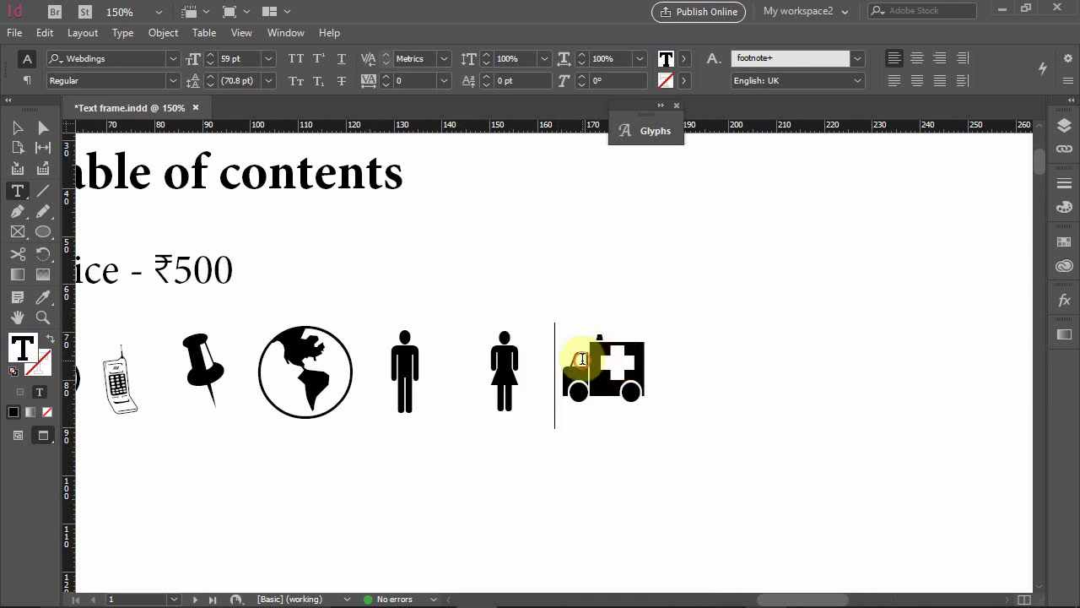
{"action": "left_click_drag", "start_coordinate": [570, 360], "coordinate": [694, 374]}
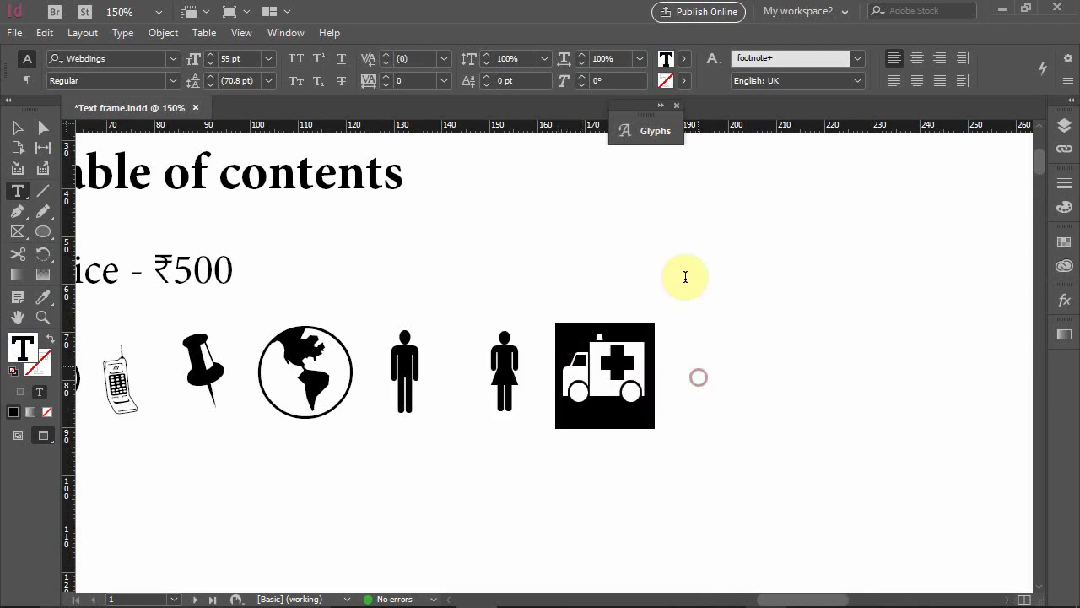
{"action": "left_click", "coordinate": [686, 58]}
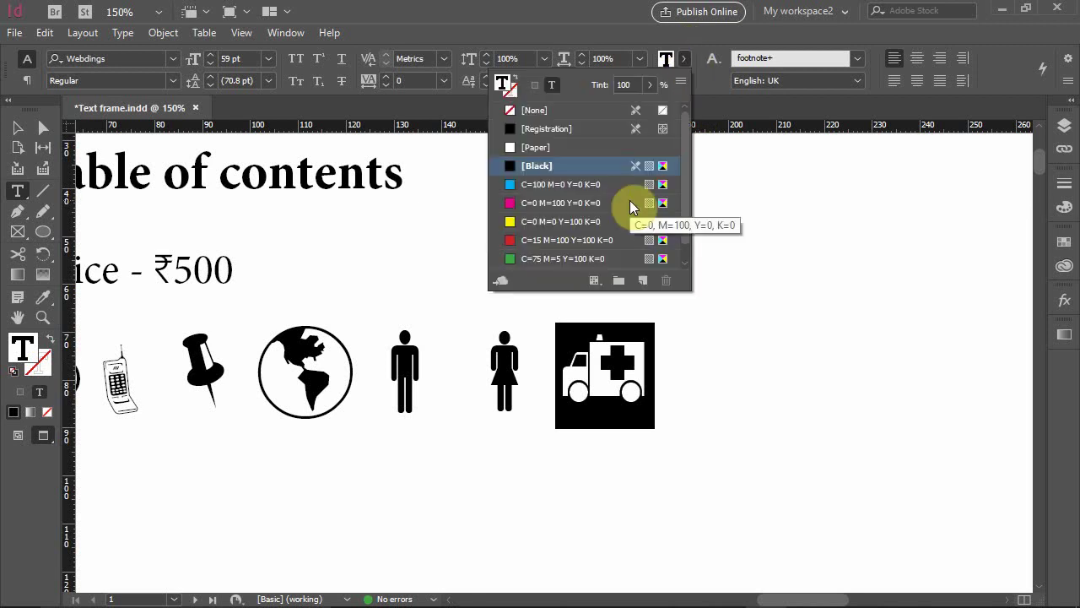
{"action": "left_click", "coordinate": [614, 239]}
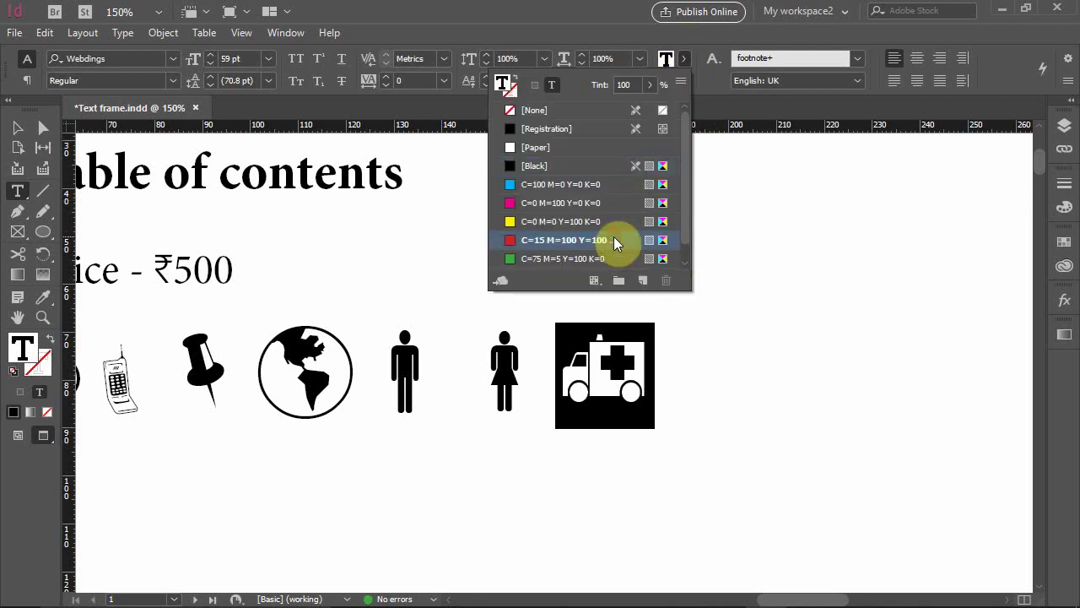
{"action": "left_click", "coordinate": [664, 386]}
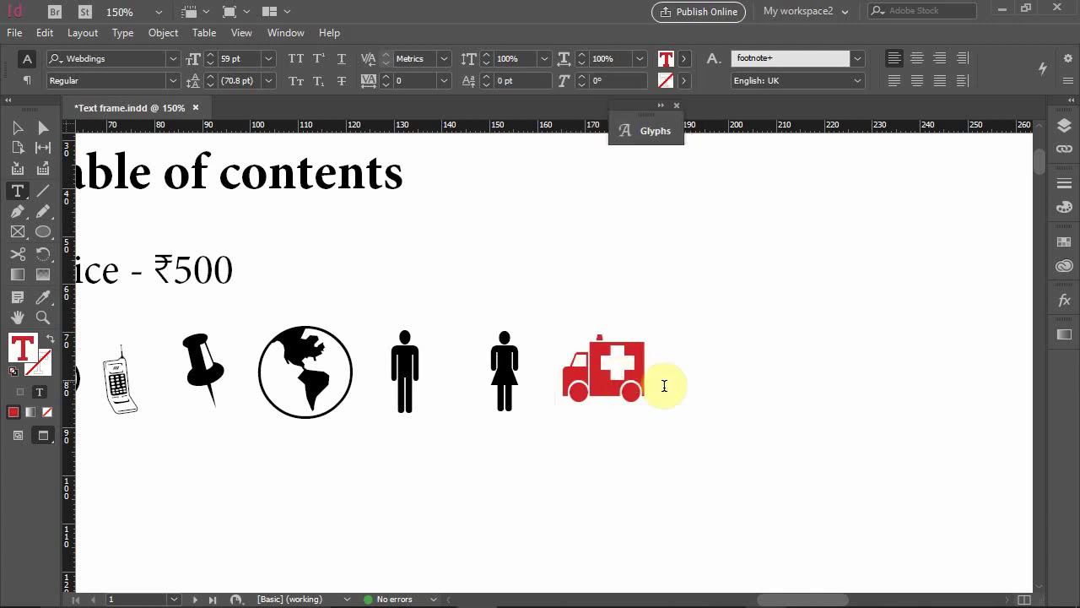
Select the man symbol and fill it with the cyan swatch C=100 M=0 Y=0 K=0.
{"action": "left_click", "coordinate": [537, 362]}
{"action": "left_click", "coordinate": [505, 362]}
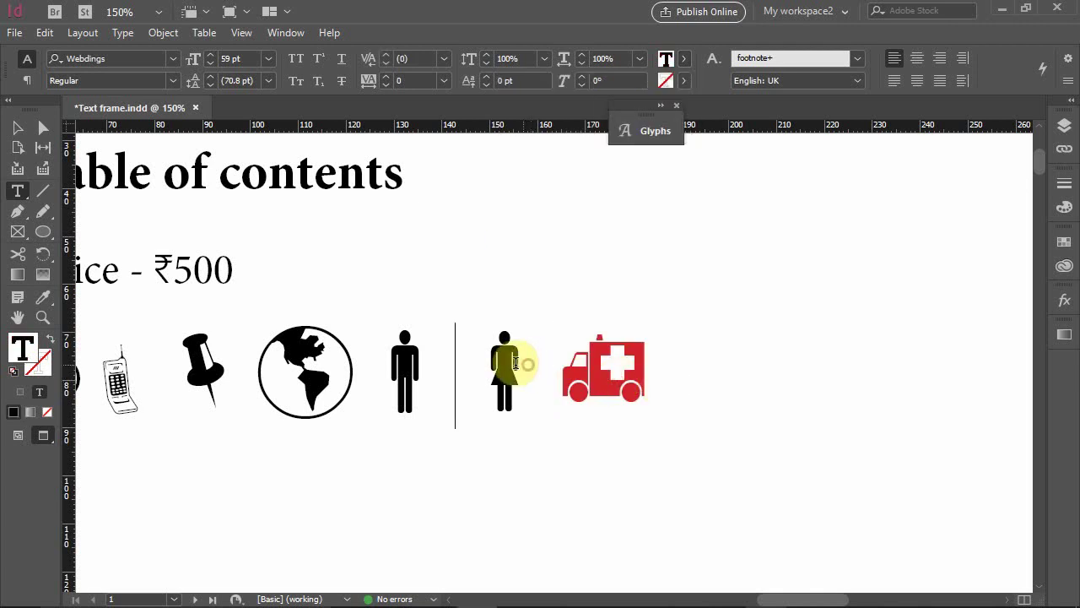
{"action": "left_click", "coordinate": [393, 355]}
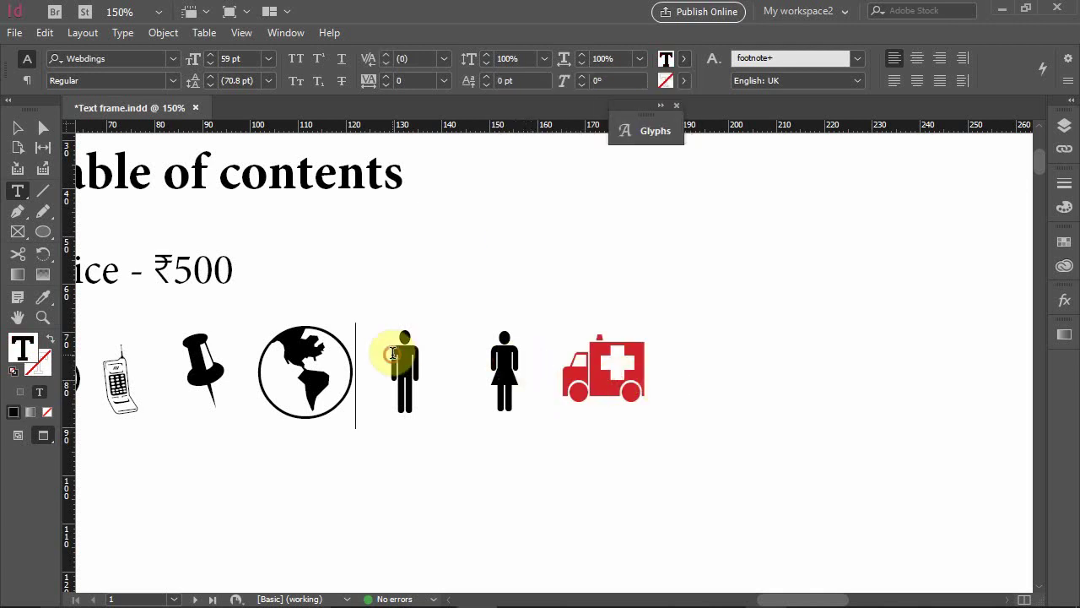
{"action": "left_click", "coordinate": [457, 367], "text": "shift"}
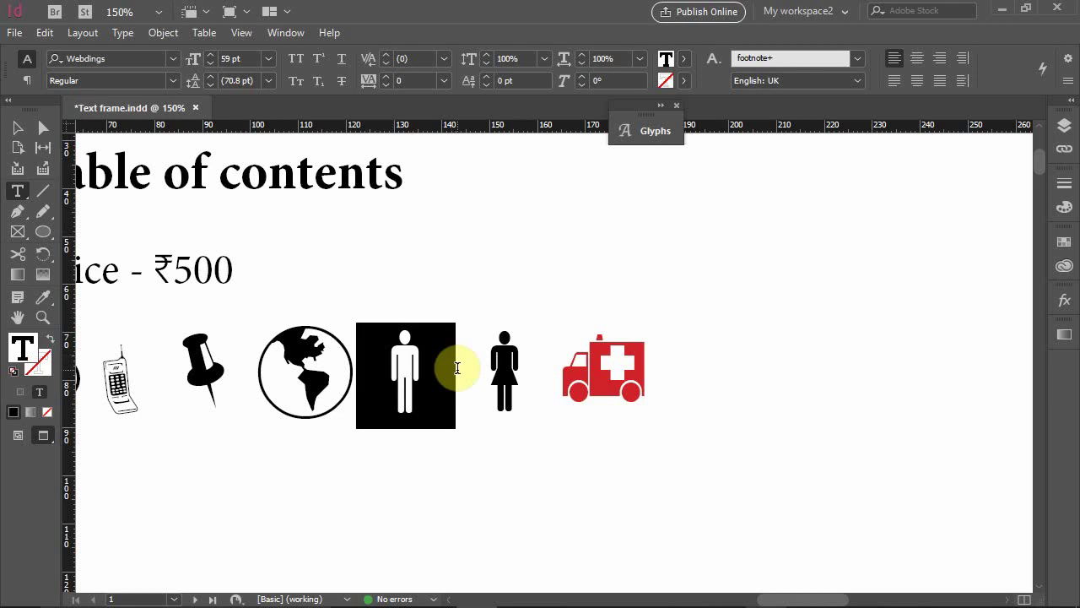
{"action": "left_click", "coordinate": [684, 59]}
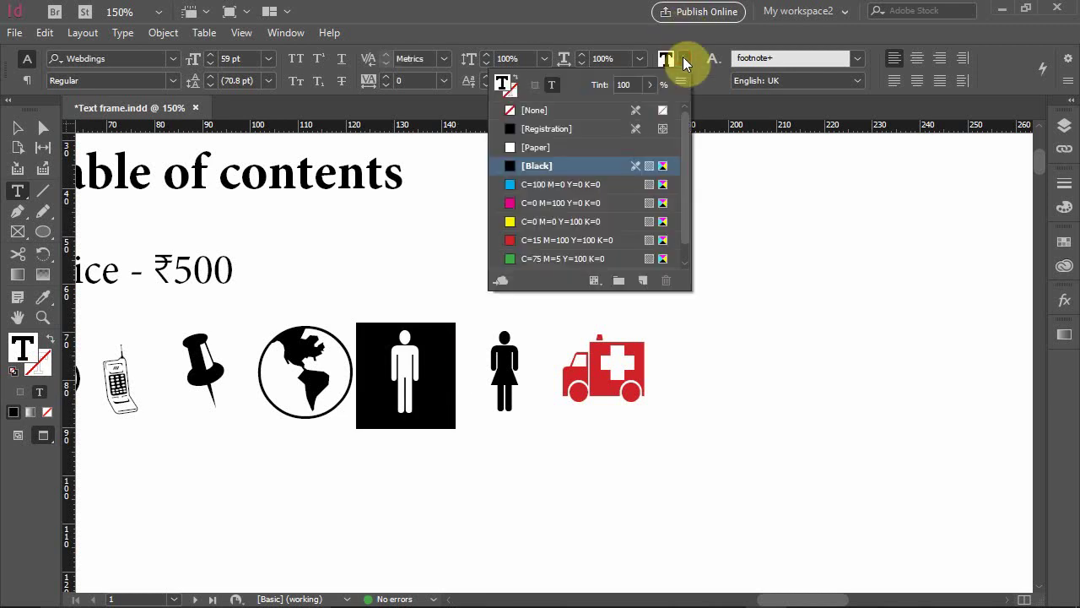
{"action": "left_click", "coordinate": [573, 185]}
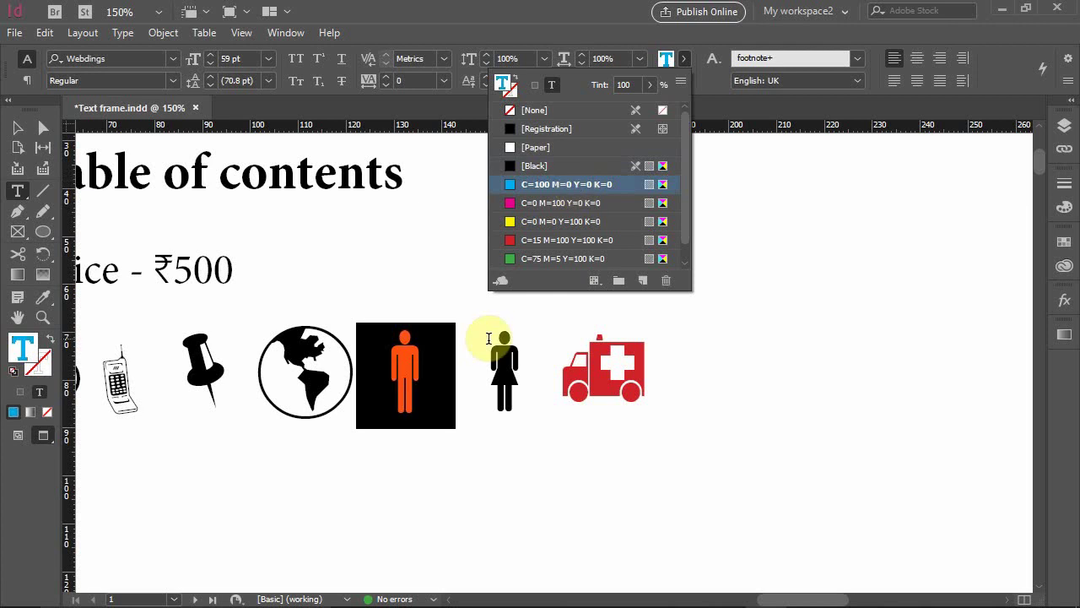
{"action": "left_click", "coordinate": [494, 359]}
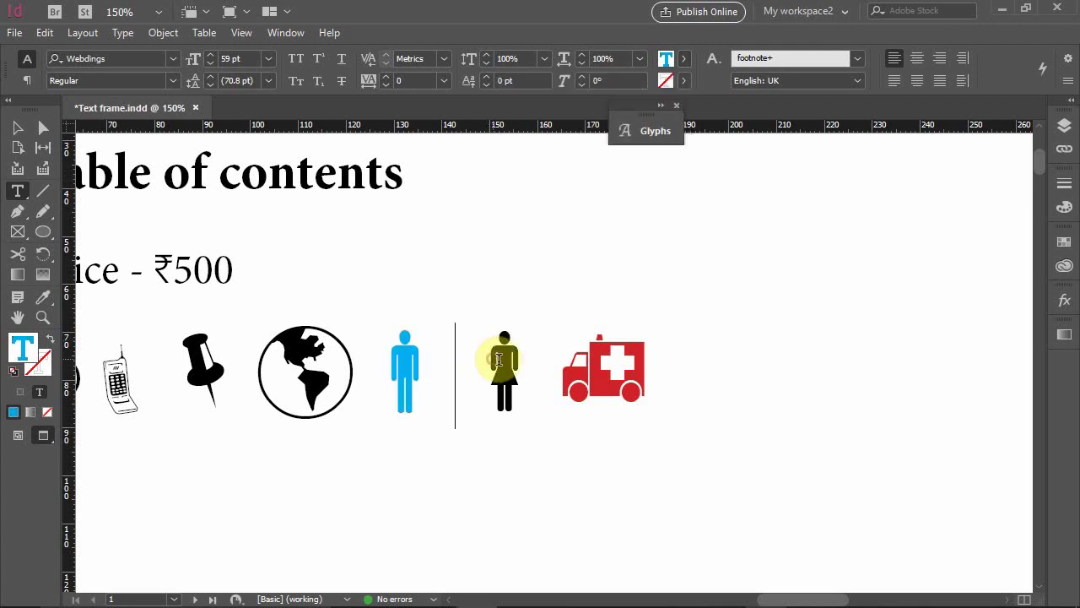
Fill the woman symbol with the magenta swatch C=0 M=100 Y=0 K=0 and deselect it.
{"action": "left_click", "coordinate": [541, 368]}
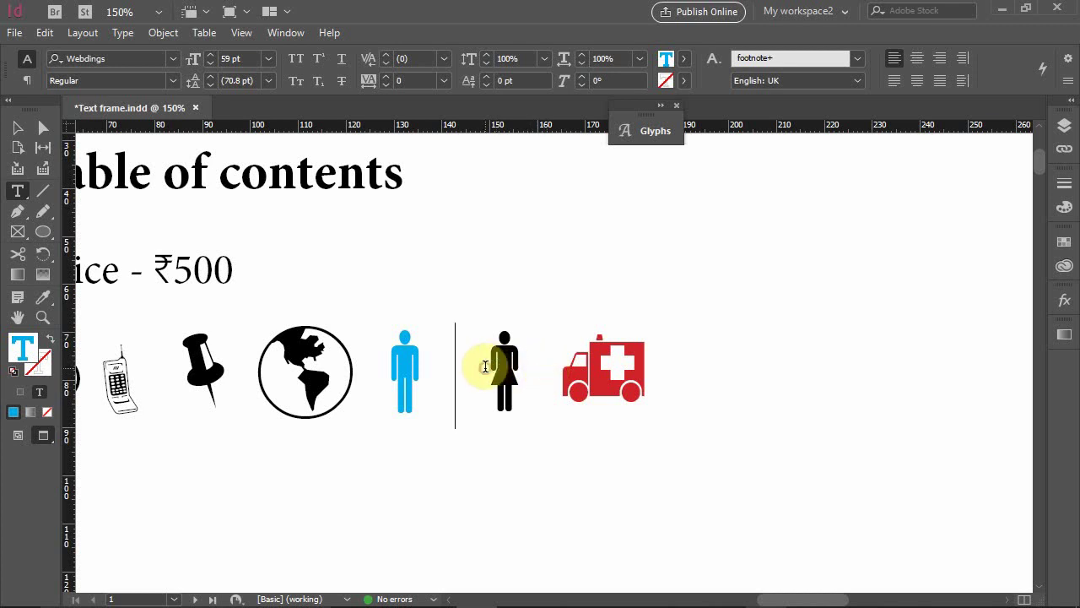
{"action": "left_click_drag", "start_coordinate": [485, 366], "coordinate": [549, 375]}
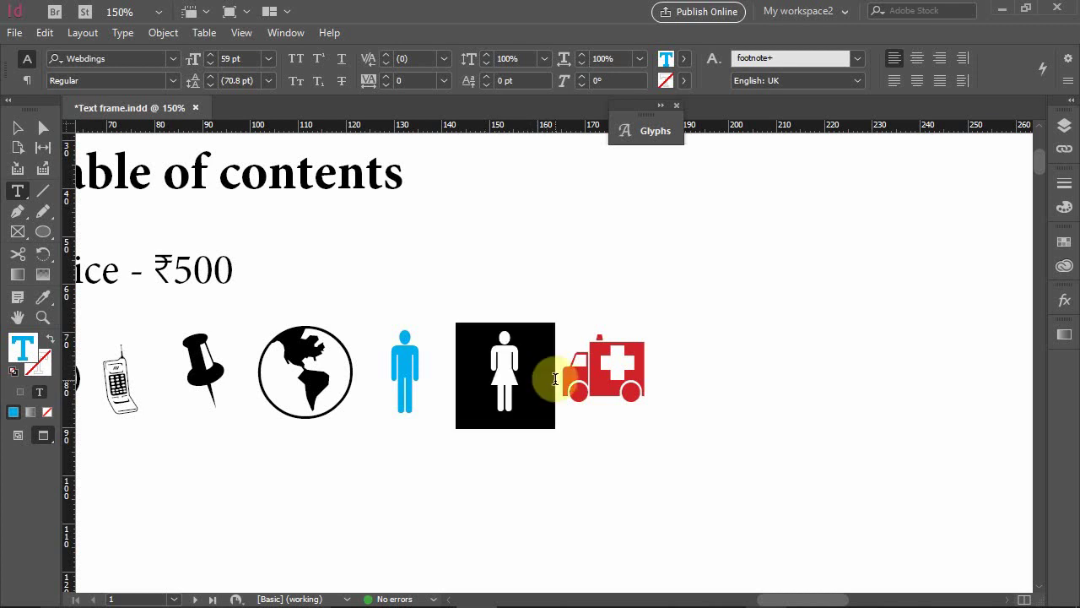
{"action": "left_click", "coordinate": [670, 200]}
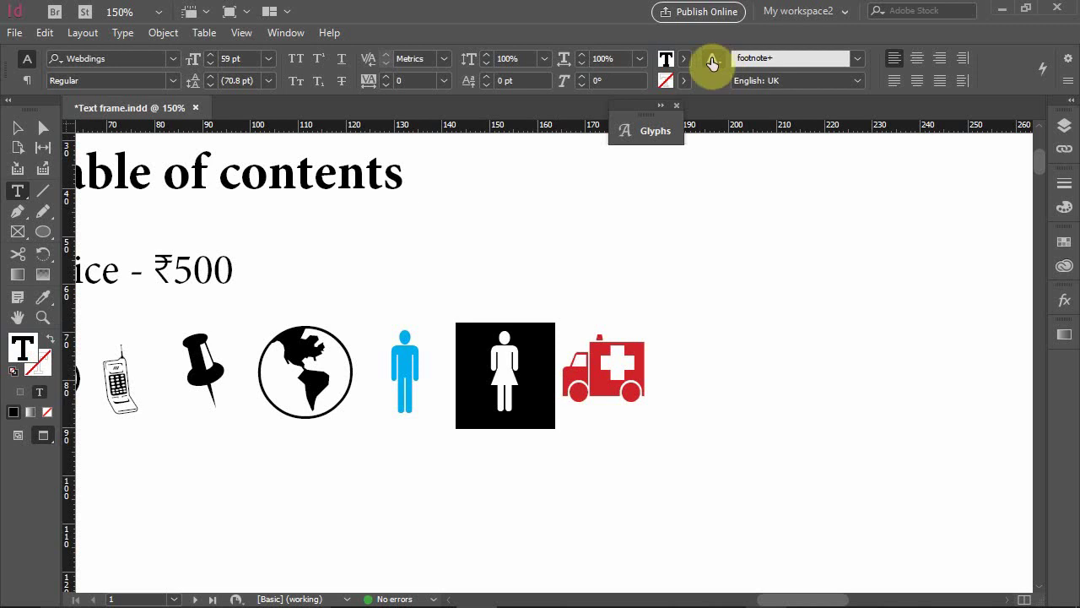
{"action": "left_click", "coordinate": [685, 59]}
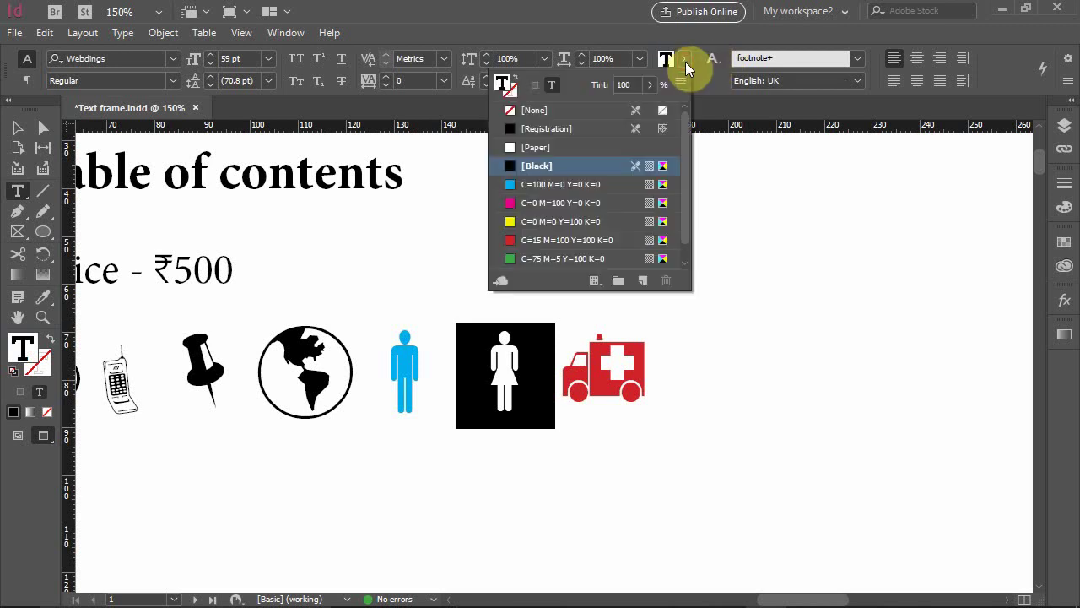
{"action": "left_click", "coordinate": [602, 202]}
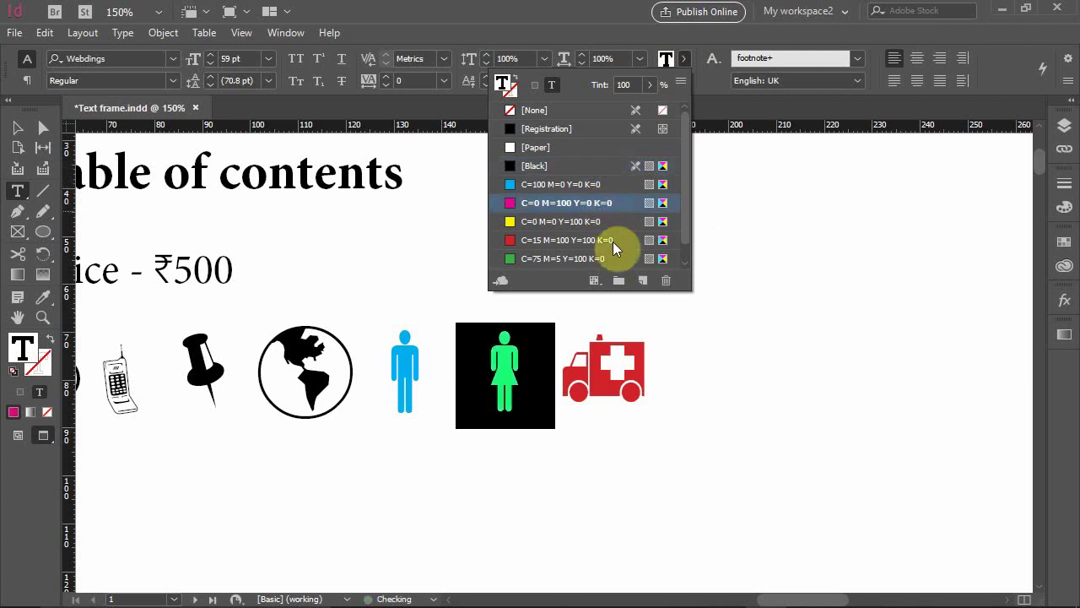
{"action": "left_click", "coordinate": [608, 394]}
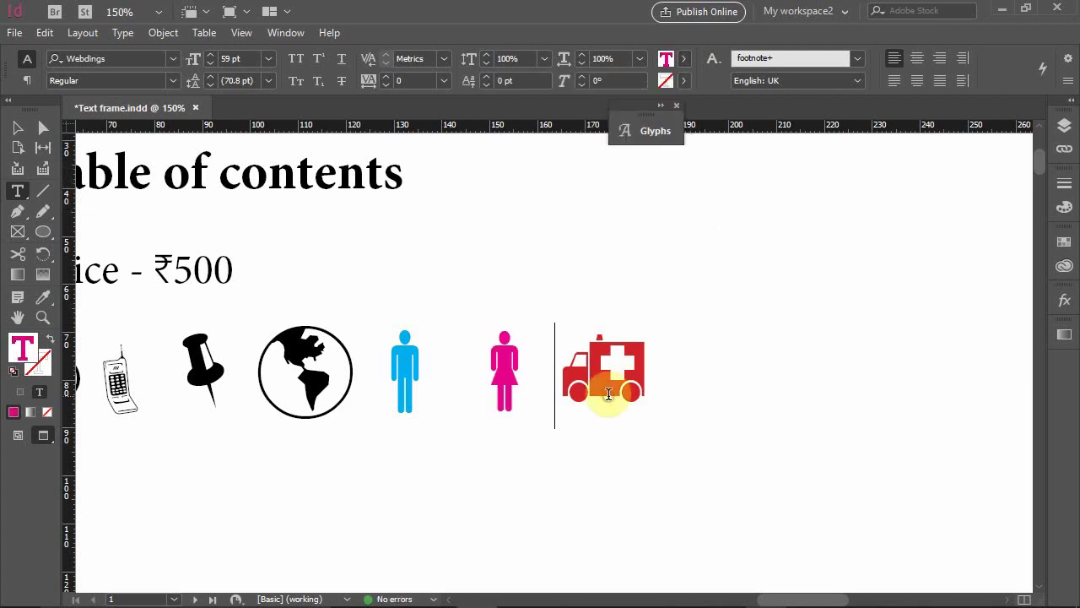
{"action": "left_click", "coordinate": [821, 417]}
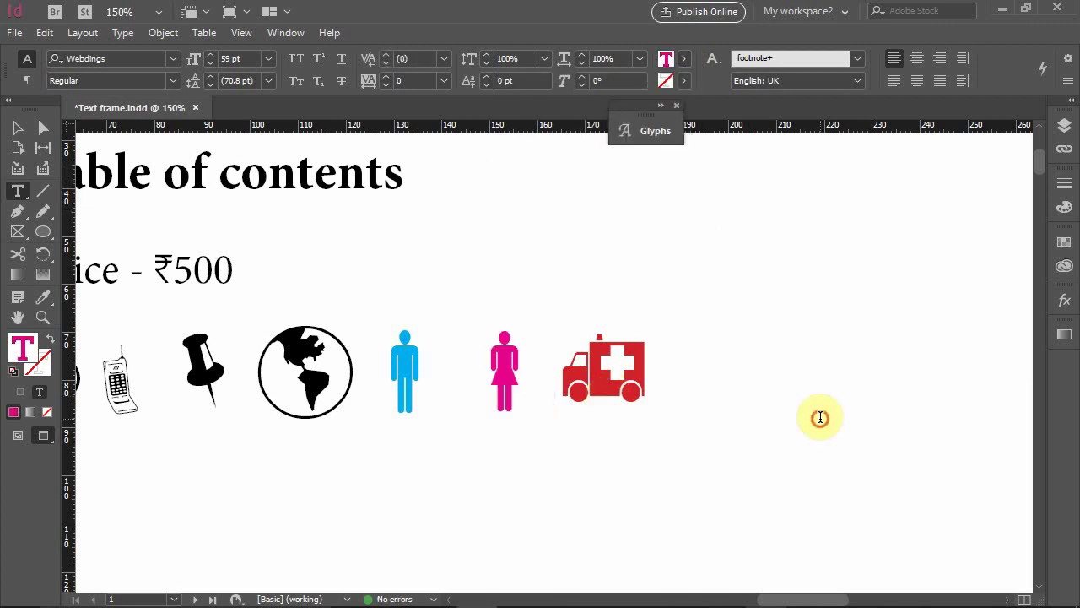